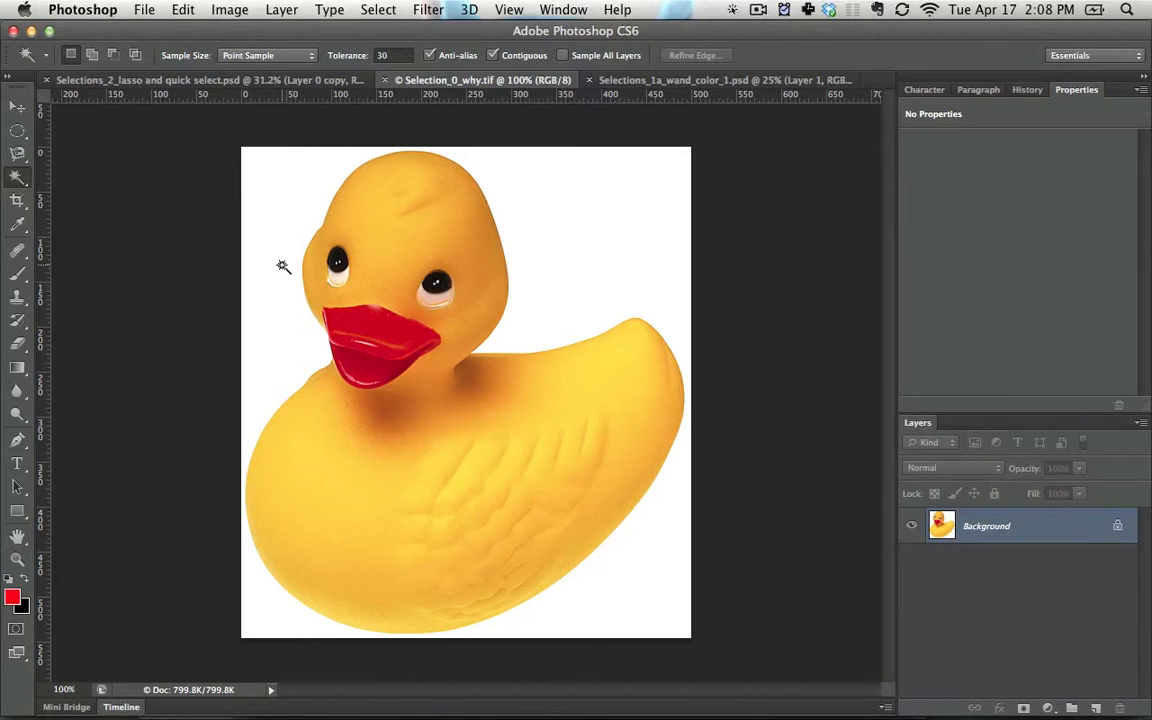
Select the white background around the duck with the Magic Wand, convert the Background to Layer 0 and delete the selected white.
click(550, 256)
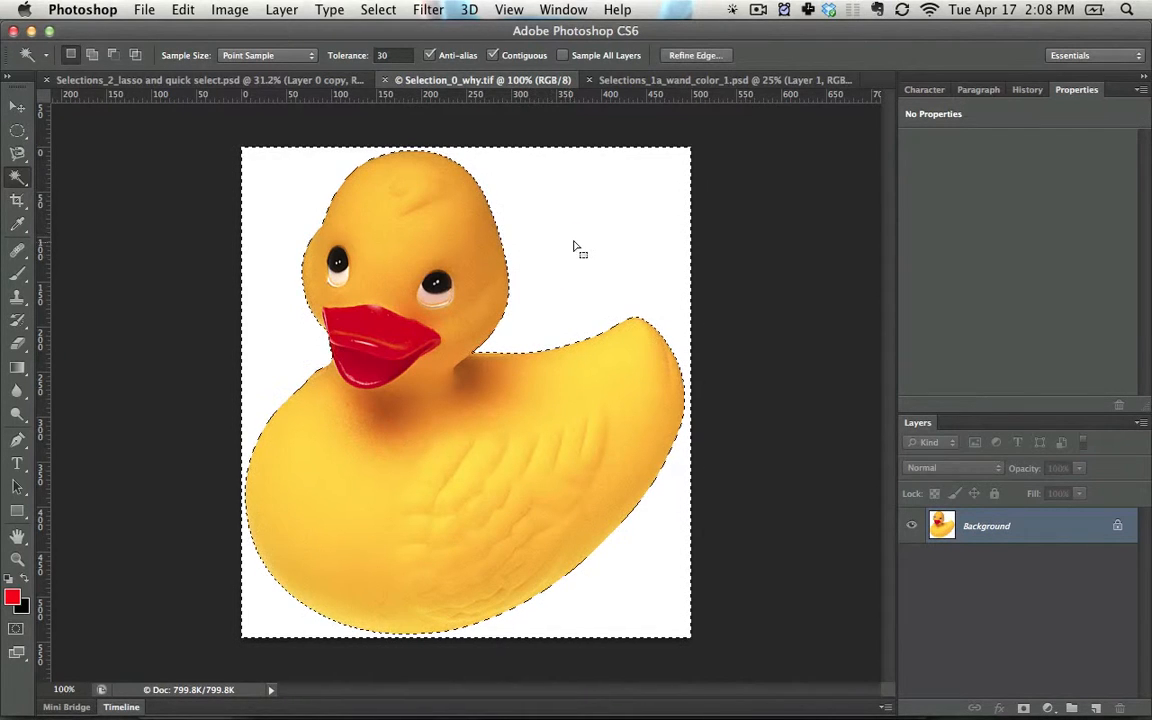
double_click(1084, 540)
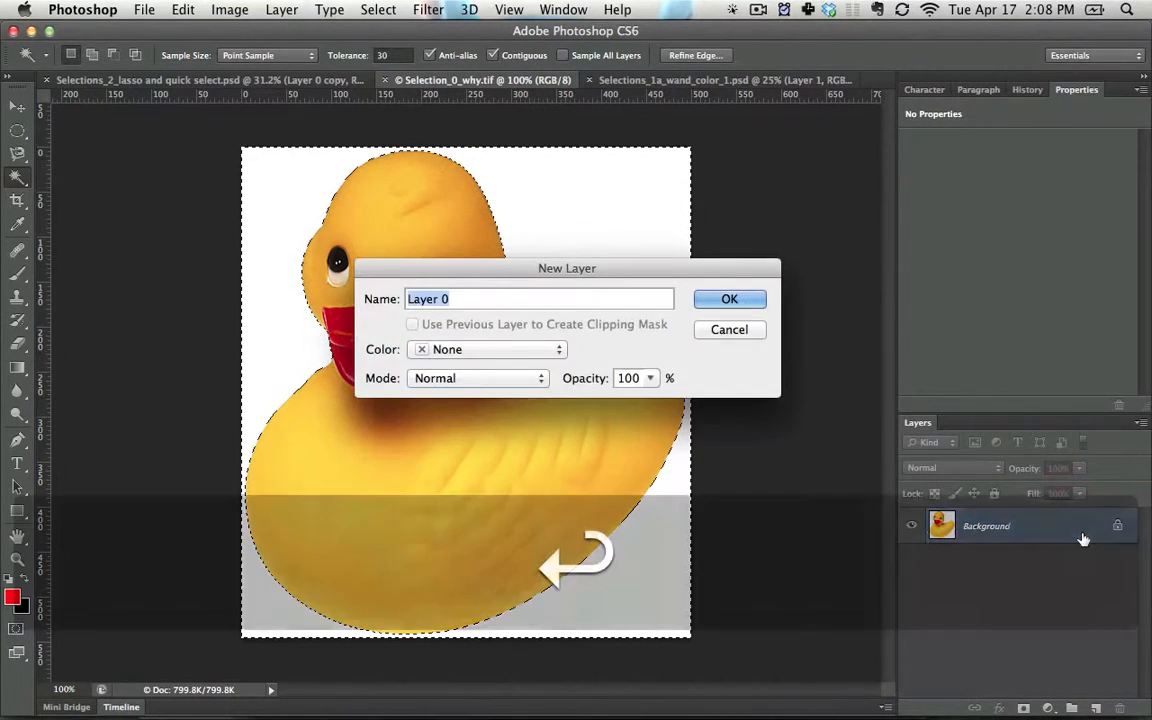
key(Return)
key(BackSpace)
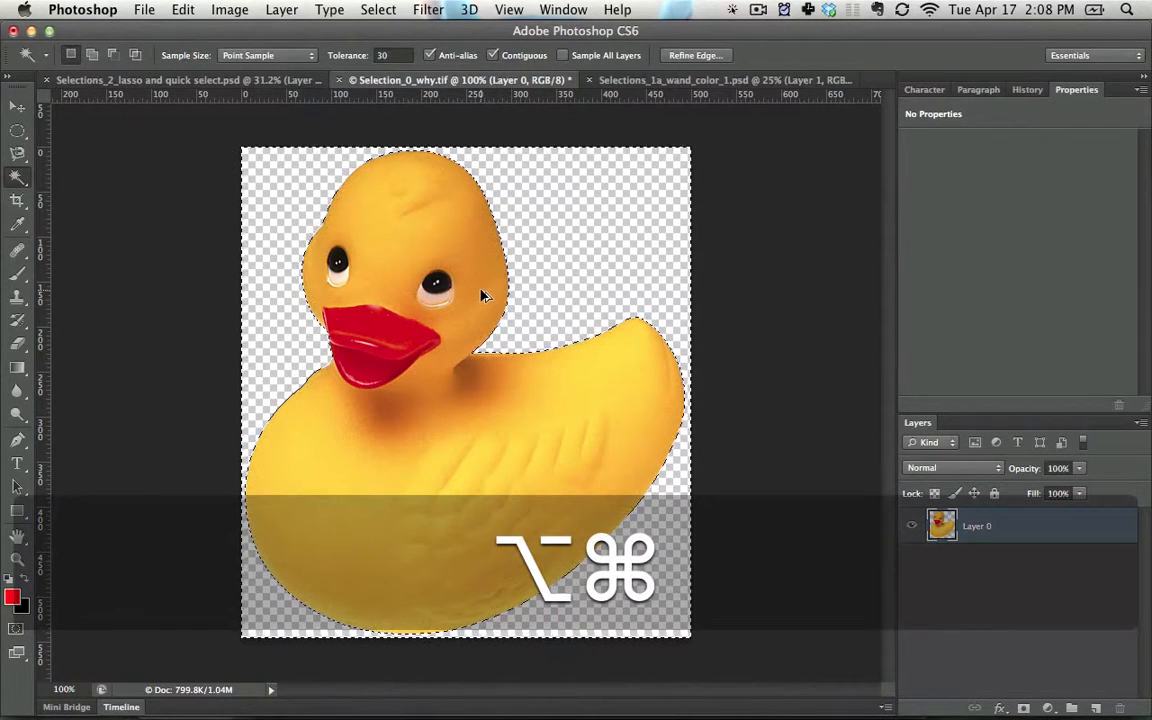
Undo the deletion of the white background and the conversion of the Background layer.
key(super+alt+z)
key(super+alt+z)
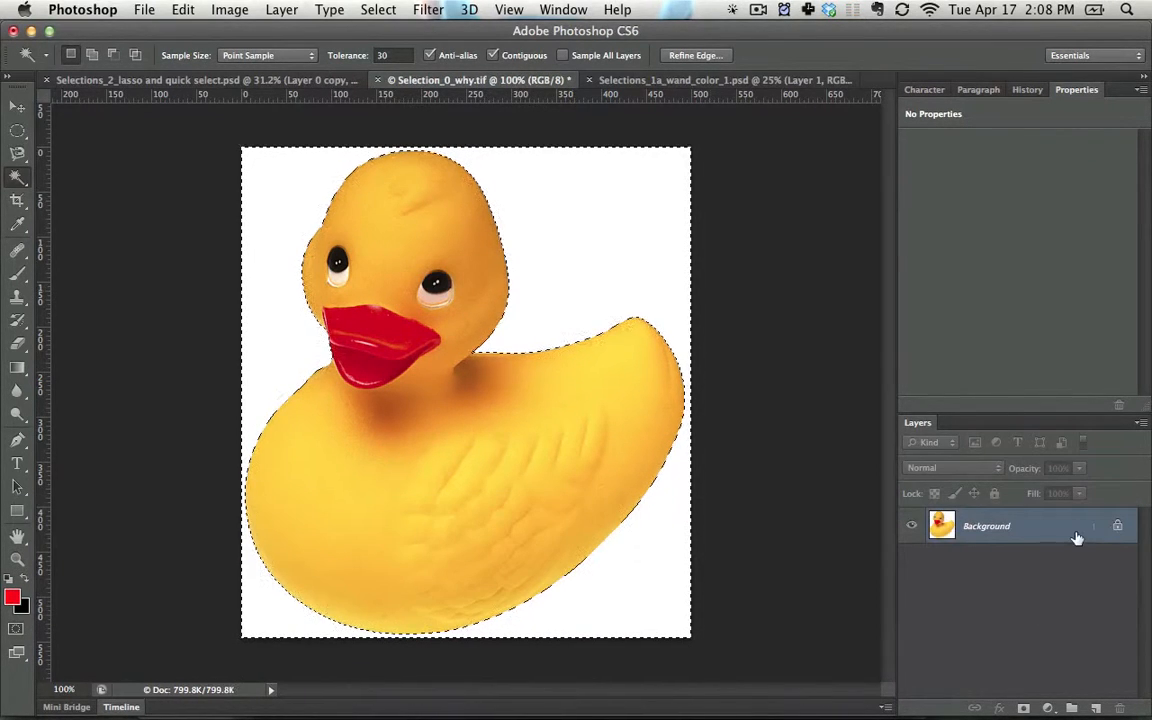
double_click(1053, 527)
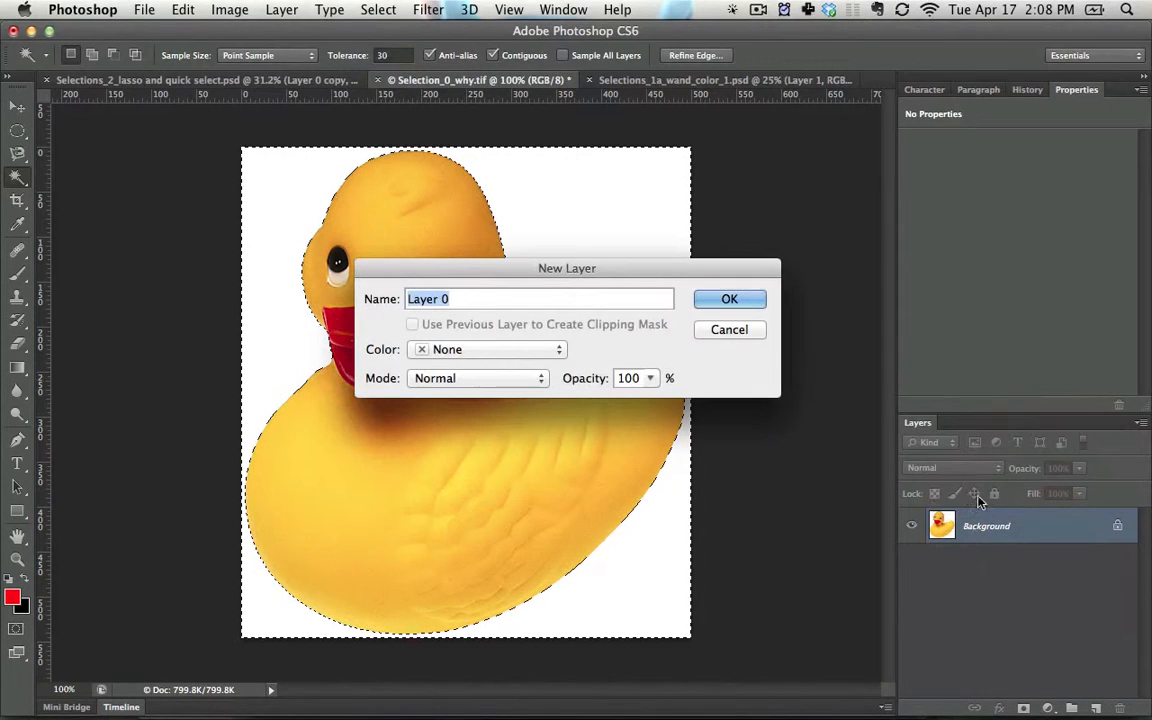
key(Escape)
Try filling the selected white background with Content-Aware in Normal mode at 100% opacity.
key(shift+BackSpace)
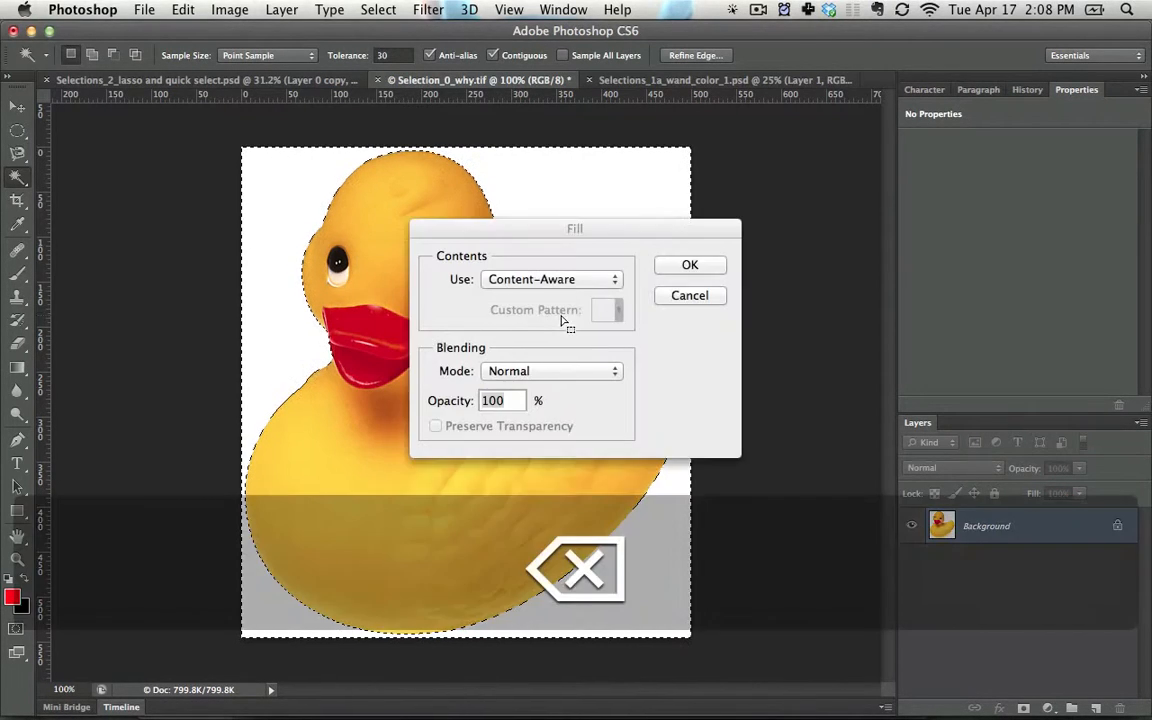
key(Return)
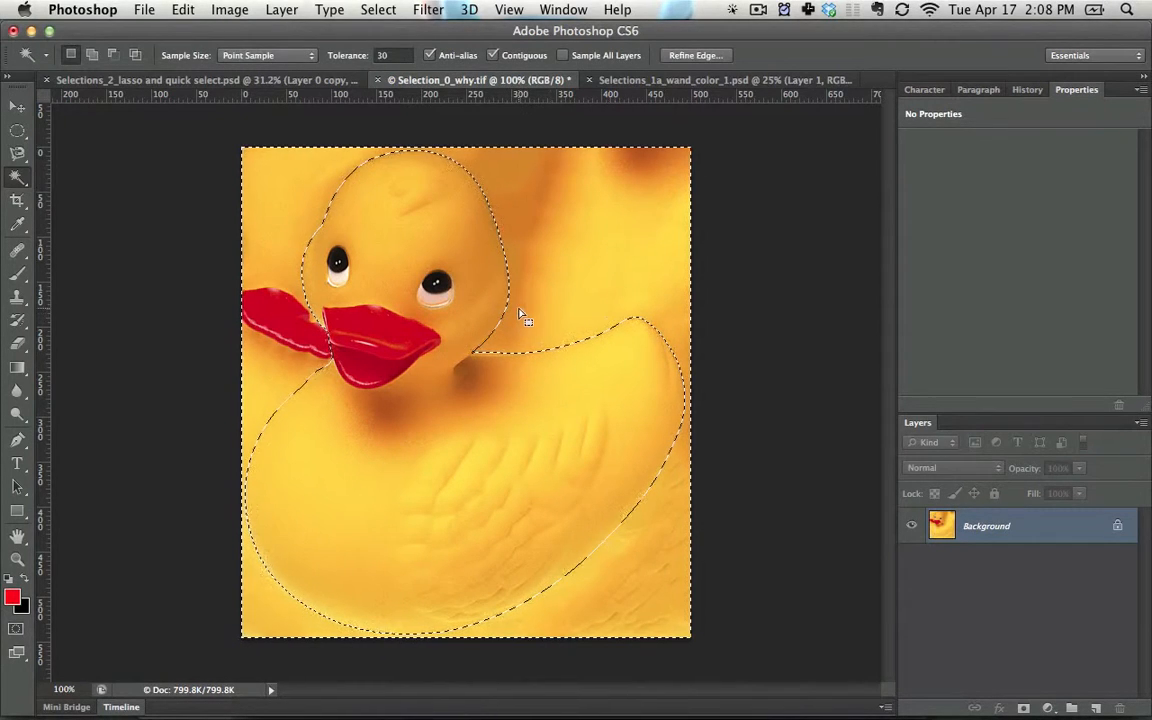
key(super+d)
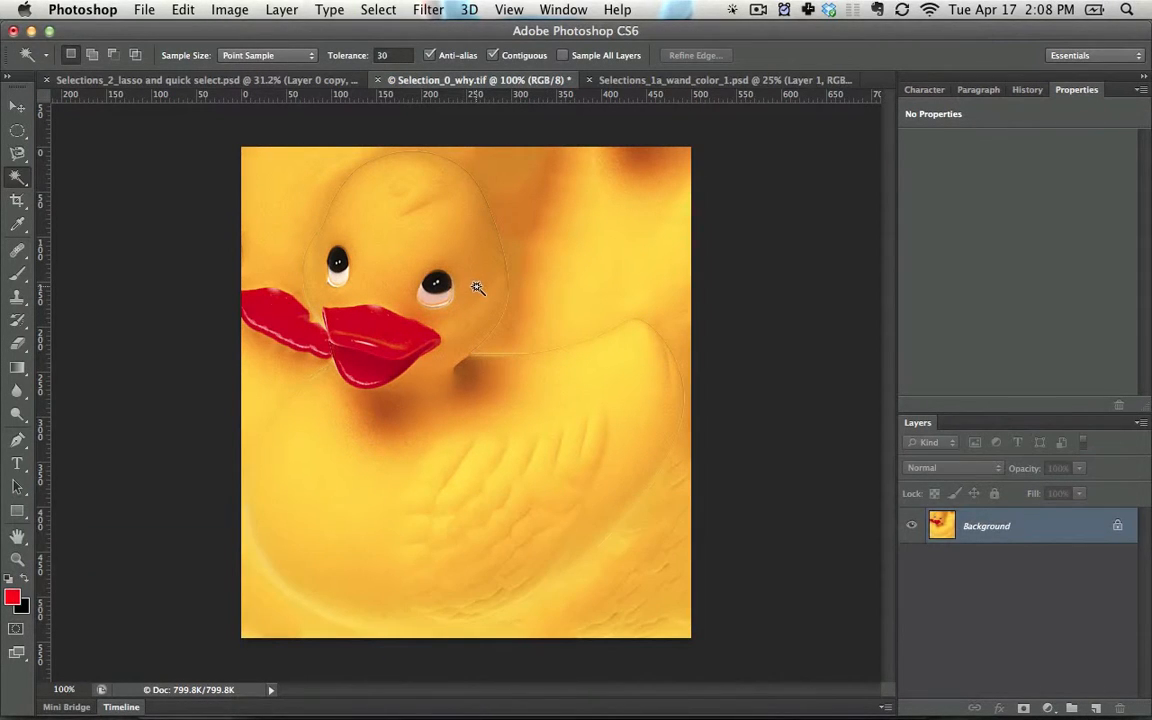
key(alt+super+z)
key(alt+super+z)
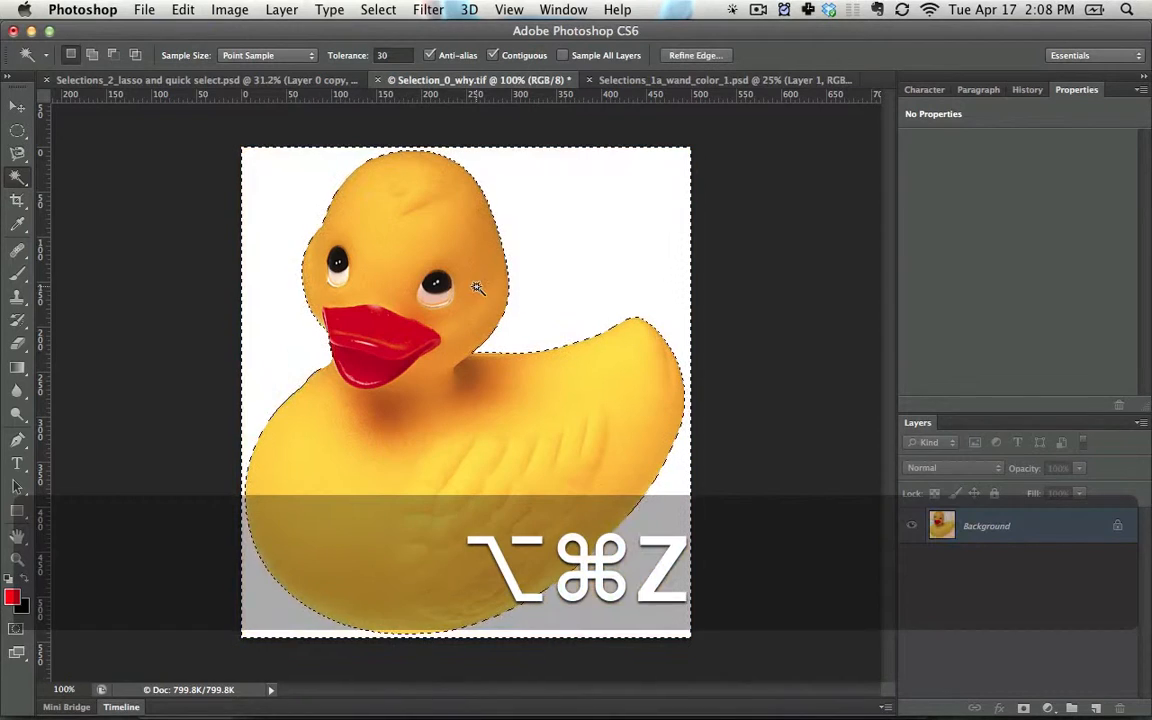
Convert the Background to Layer 0, delete the selected white around the duck and clear the selection.
double_click(1054, 540)
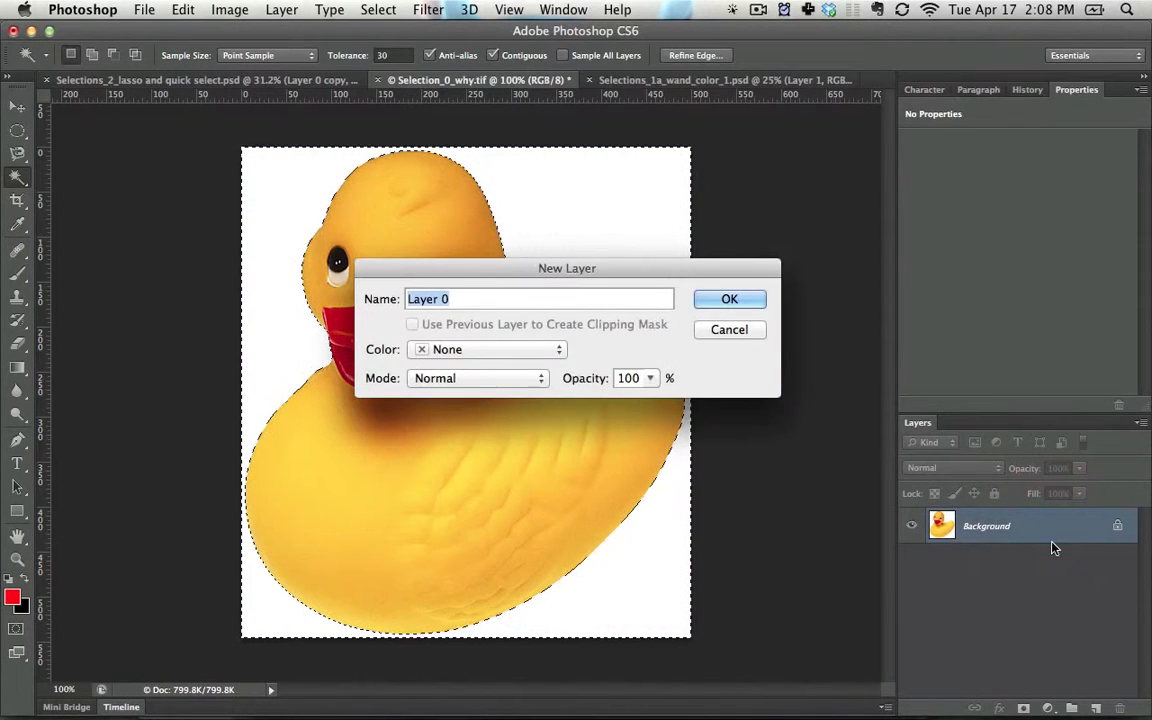
key(Return)
key(BackSpace)
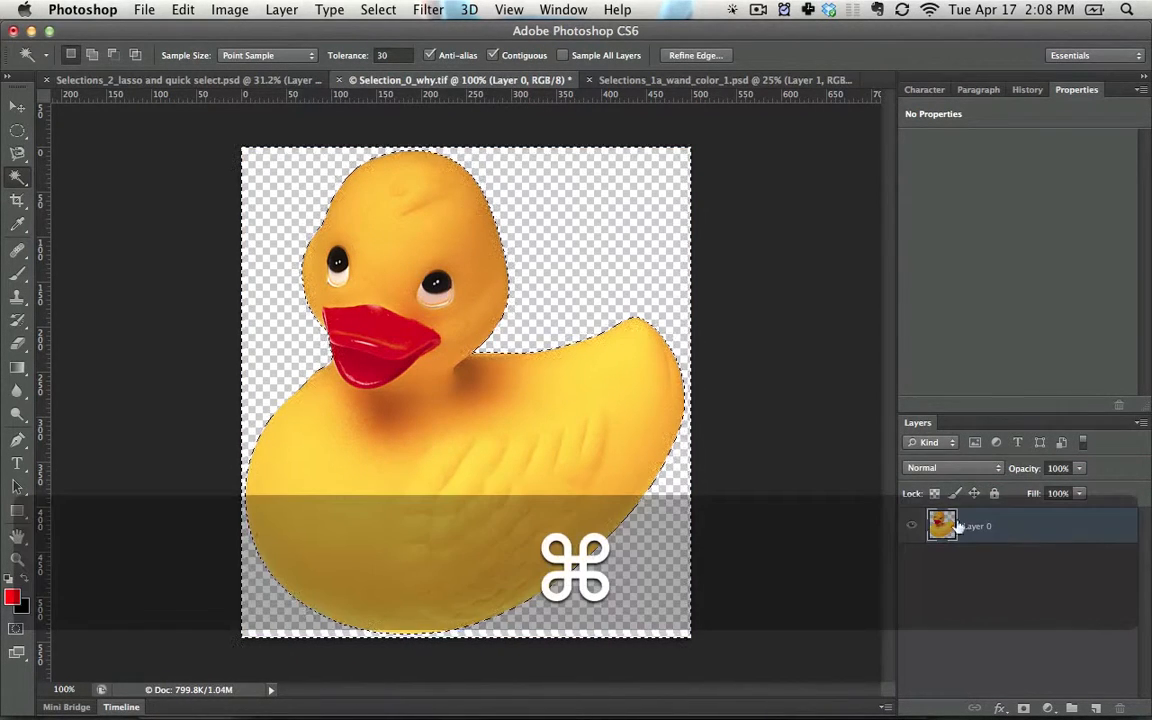
key(super+d)
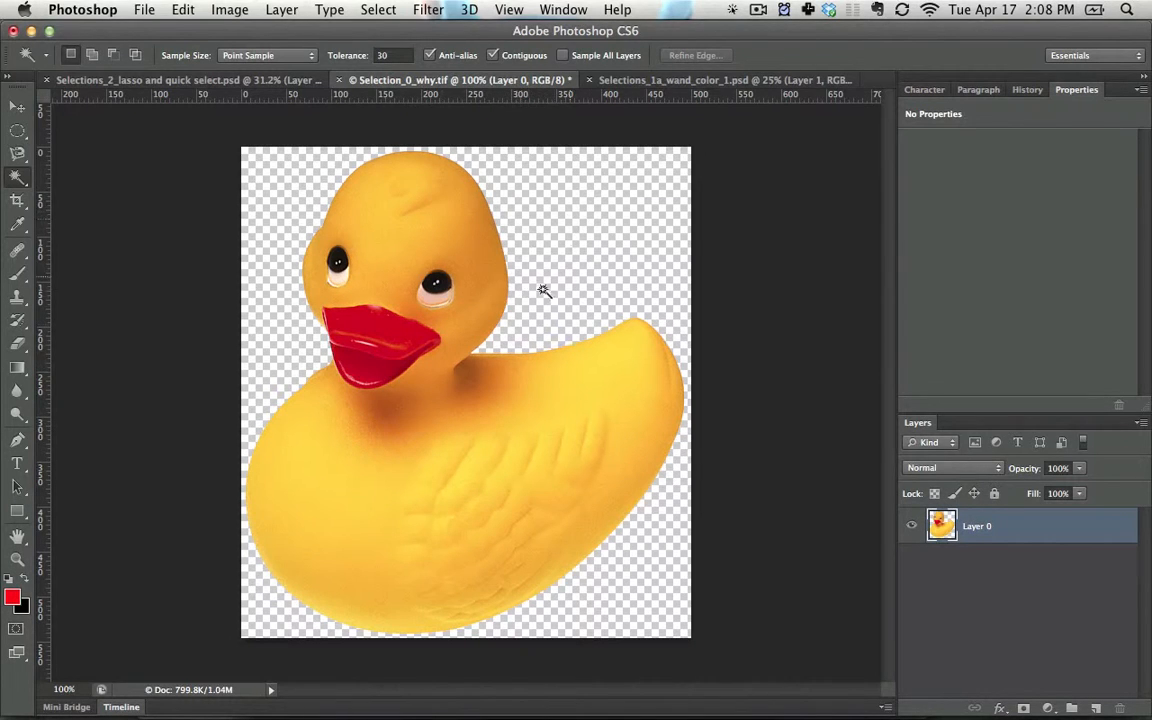
Undo the deselection and the white background's deletion on Layer 0, then clear the restored selection.
key(alt+super+z)
key(alt+super+z)
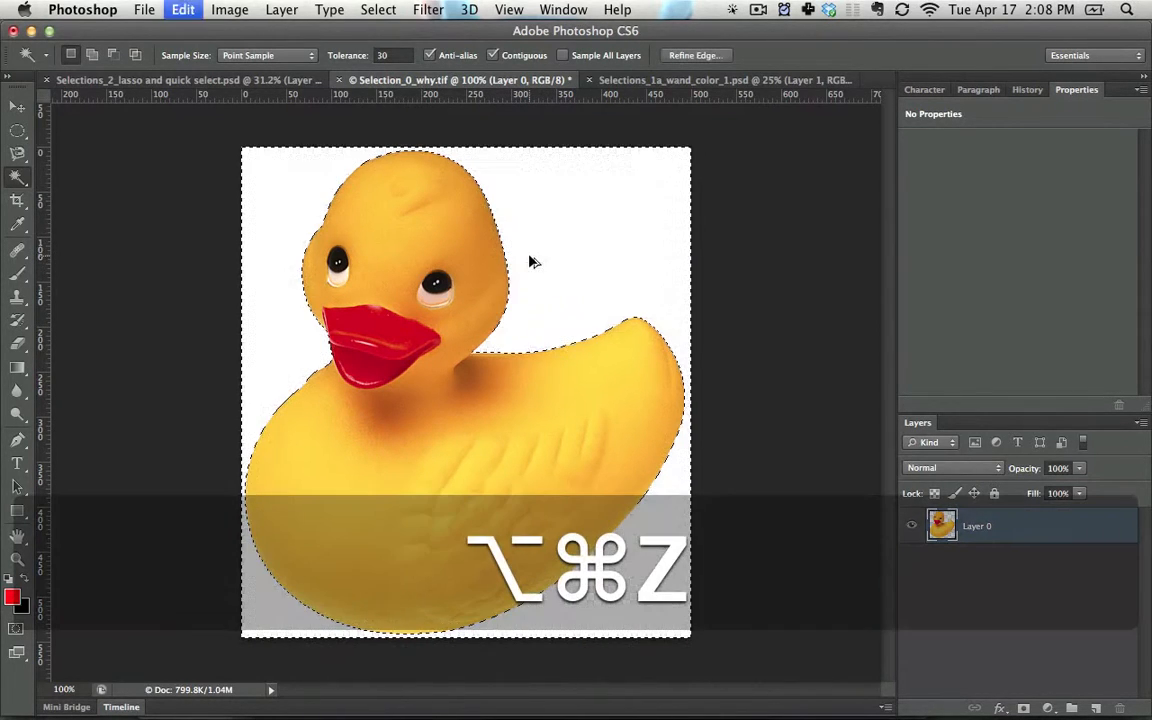
click(560, 304)
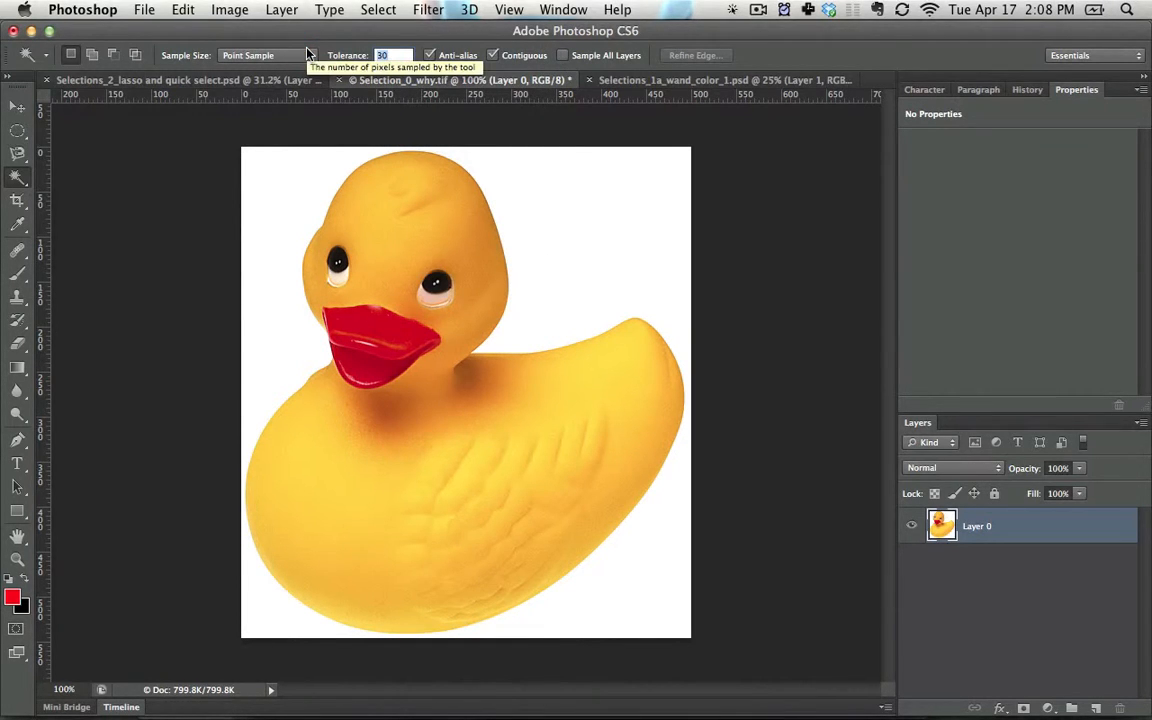
Set the Magic Wand tolerance to 45 and try selecting the duck's yellow body by sampling it.
text(45)
key(Return)
click(460, 378)
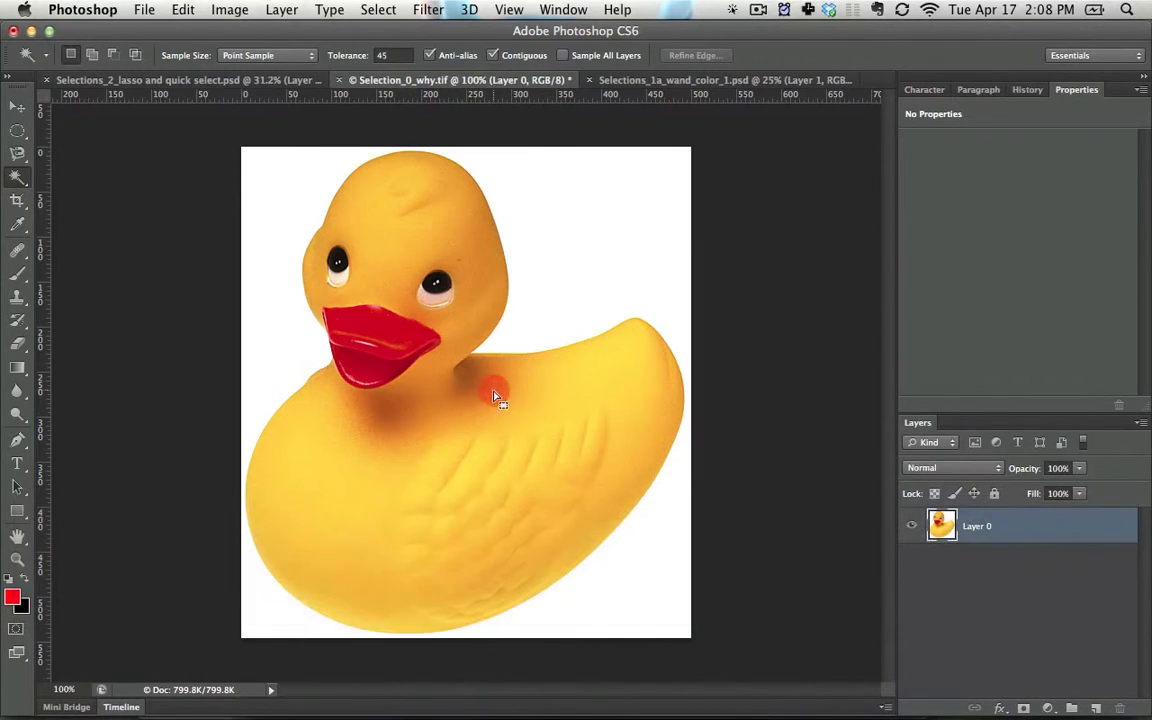
click(540, 490)
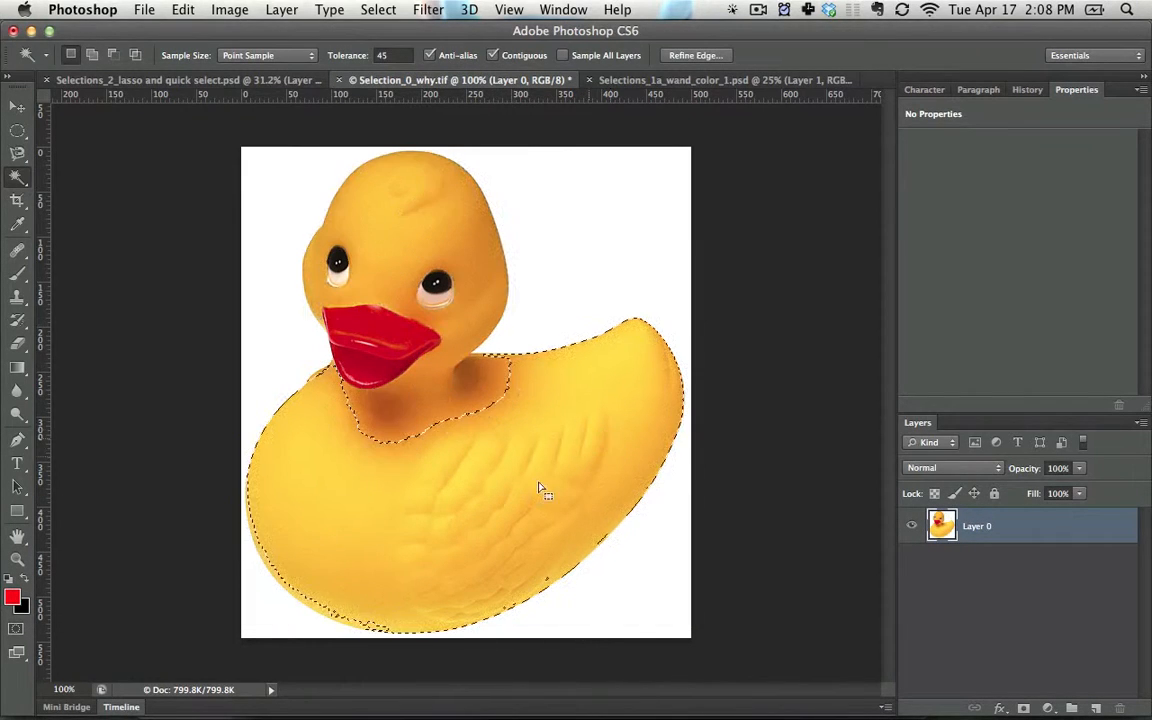
Start a selection at the duck's neck and add the body, head, beak and eyes with further Magic Wand samples.
click(410, 381)
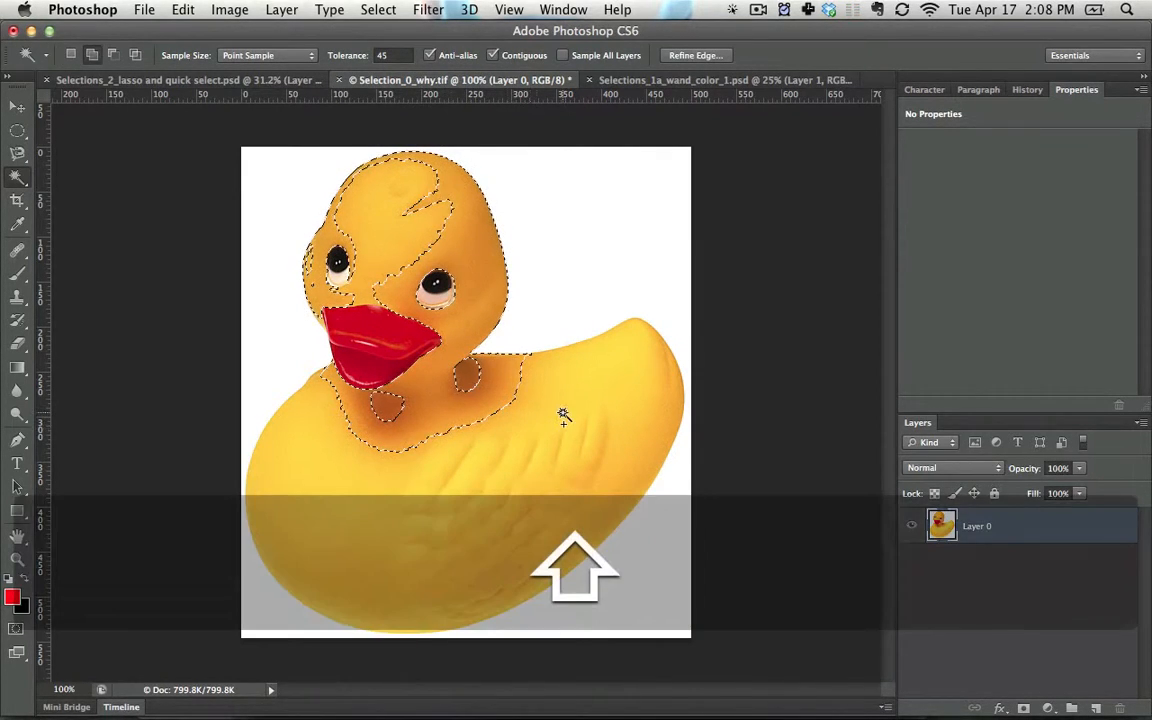
shift+click(554, 436)
shift+click(467, 378)
shift+click(386, 348)
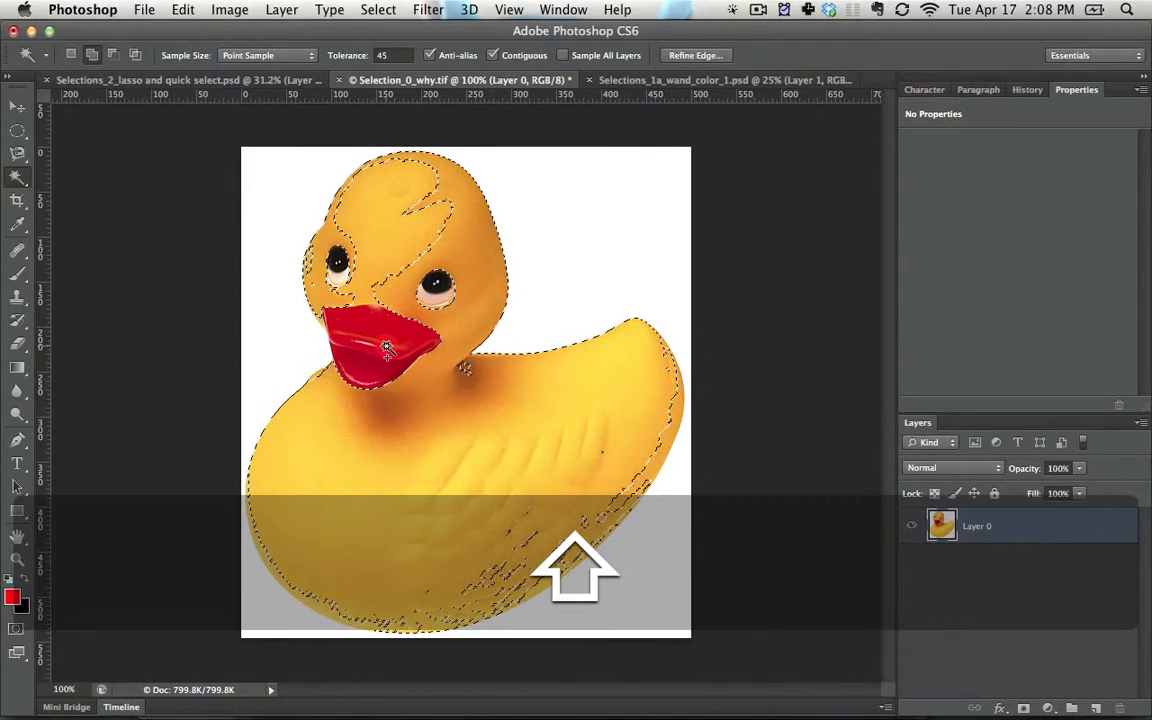
shift+click(374, 253)
shift+click(338, 262)
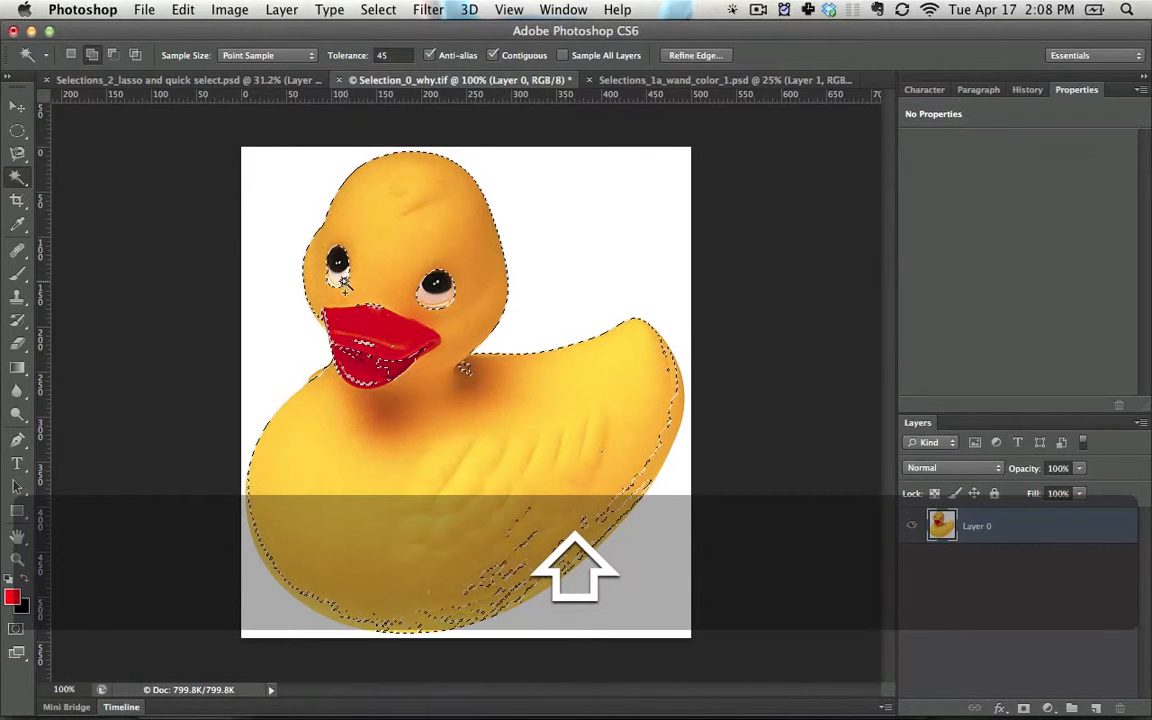
shift+click(437, 285)
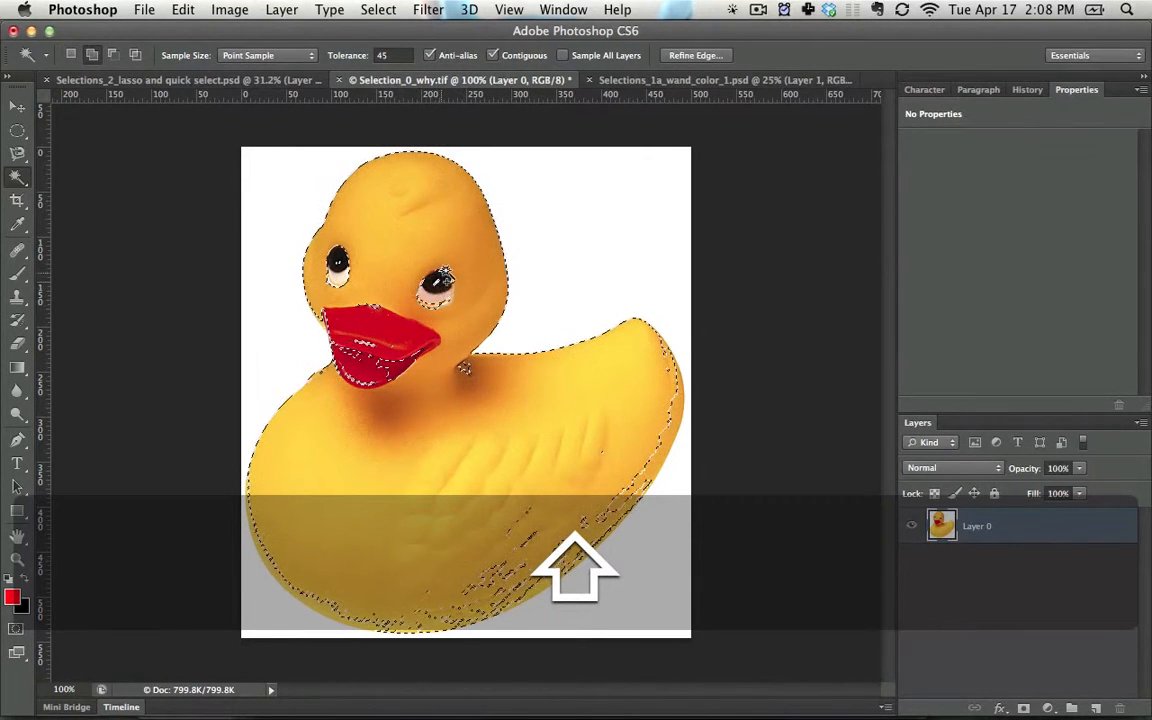
shift+click(368, 357)
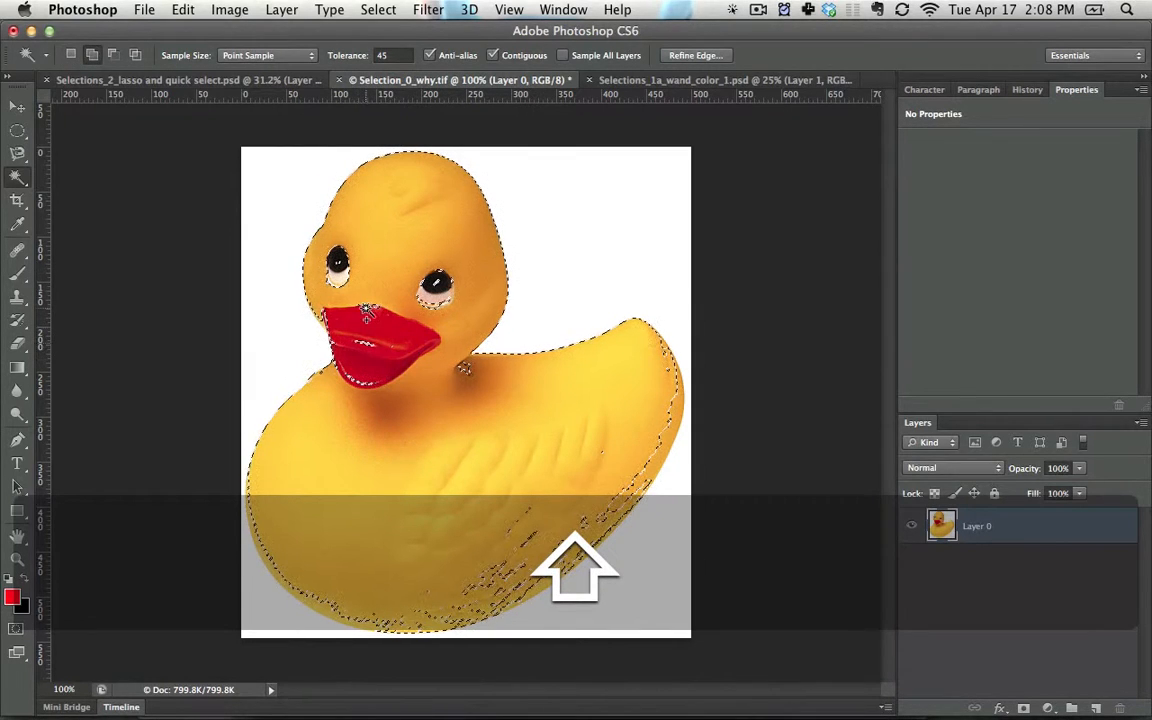
shift+click(330, 333)
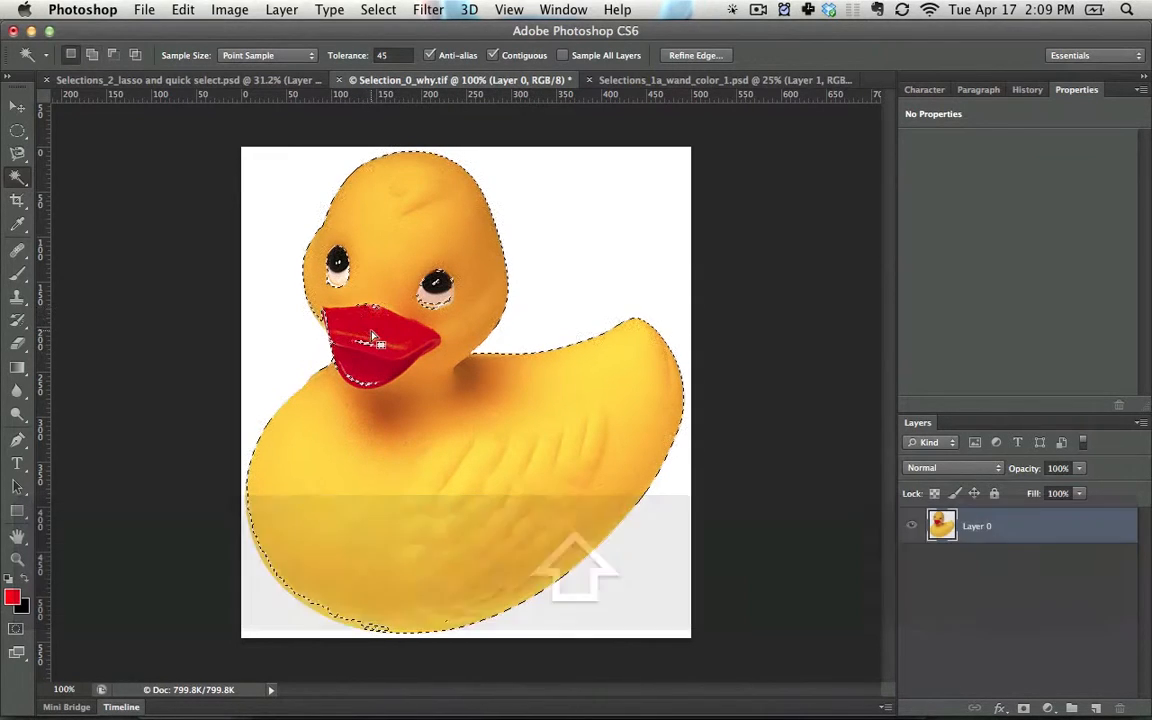
Select the white background with one Magic Wand sample, set the tolerance to 32 and turn off Contiguous.
click(584, 237)
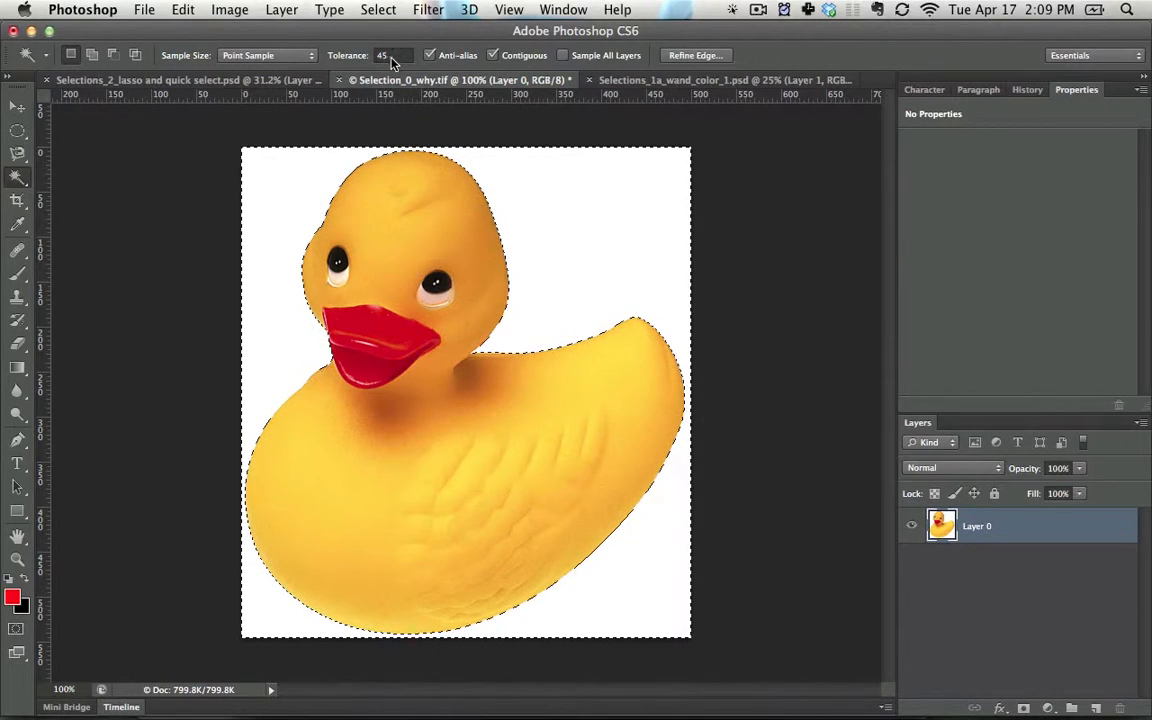
text(32)
key(Return)
click(493, 56)
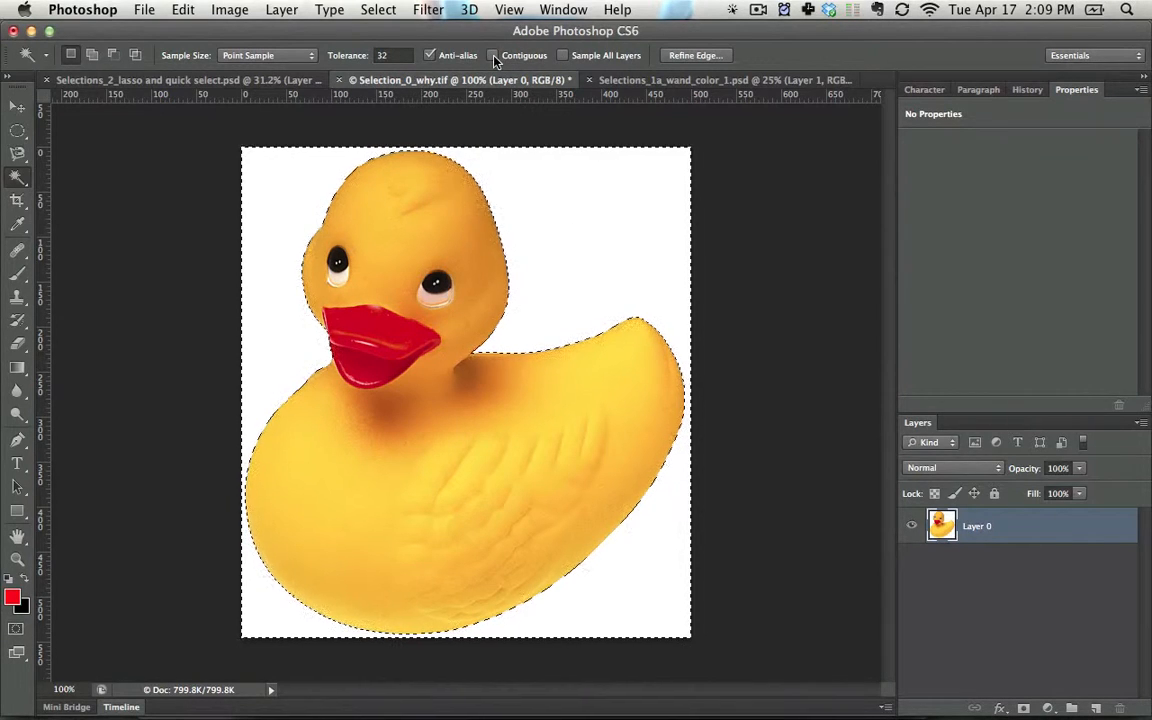
Reselect the white areas non-contiguously across the whole image, delete them and clear the selection.
key(super+d)
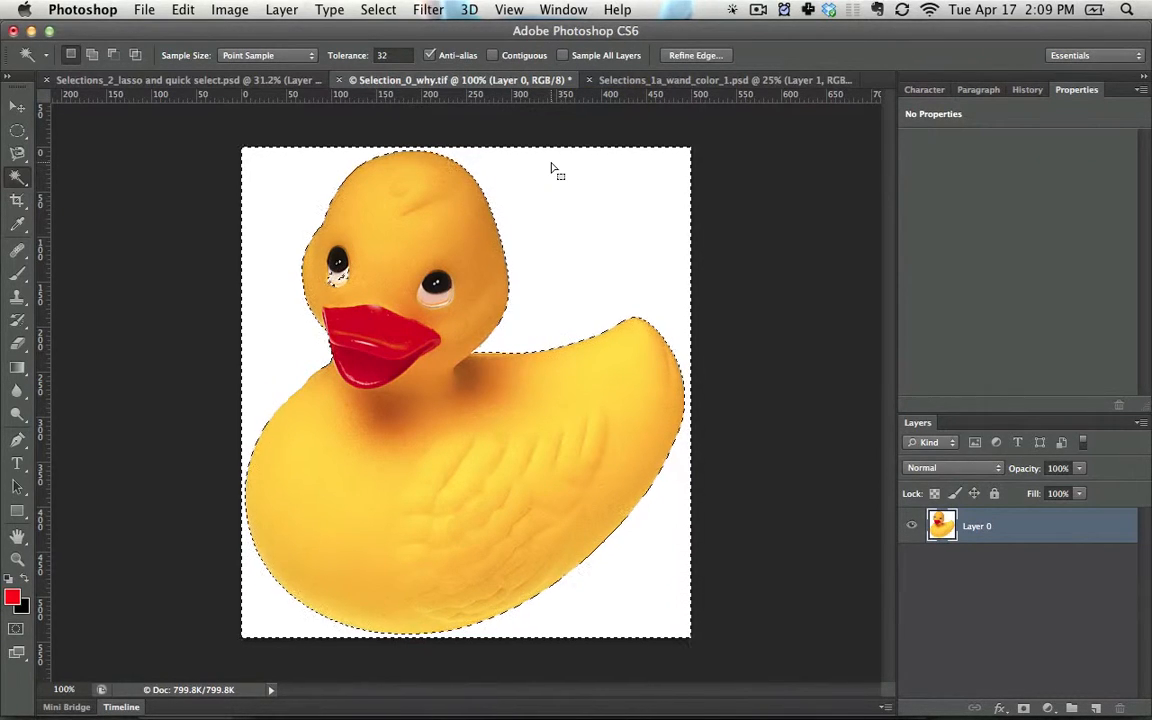
key(BackSpace)
key(super+d)
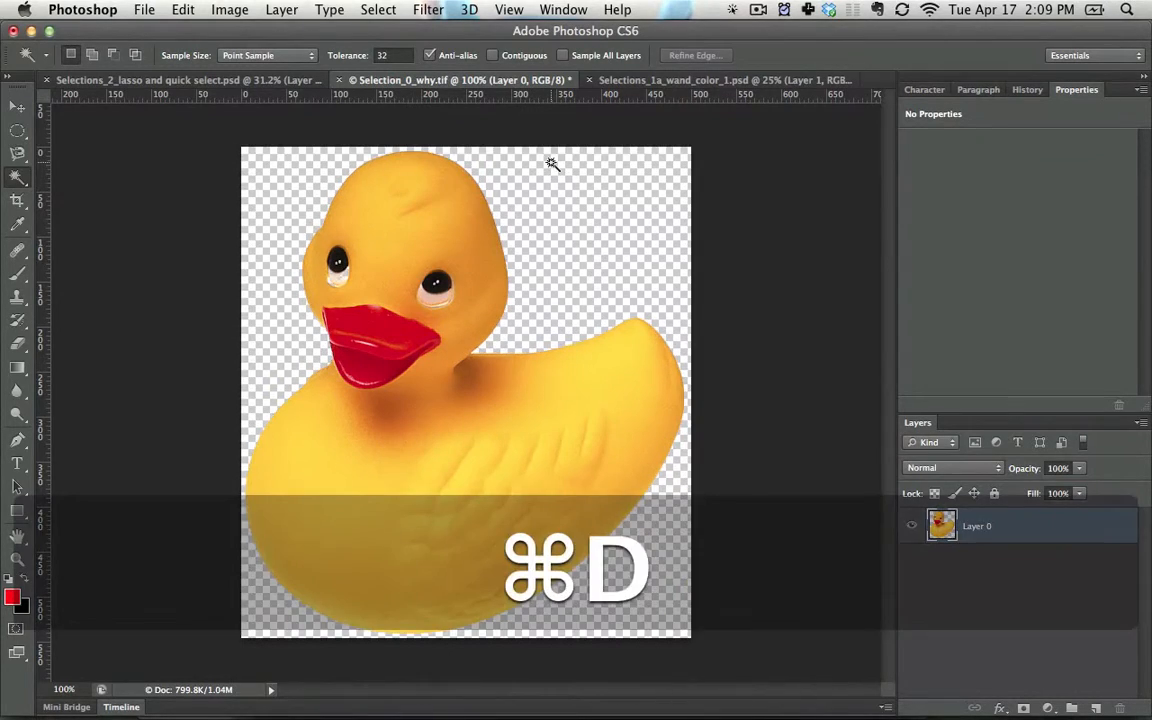
Examine the duck's eyes up close at 400% to check what the non-contiguous deletion removed.
key(super+equal)
key(super+equal)
key(space)
key(super+equal)
drag(437, 268, 840, 620)
drag(558, 280, 446, 179)
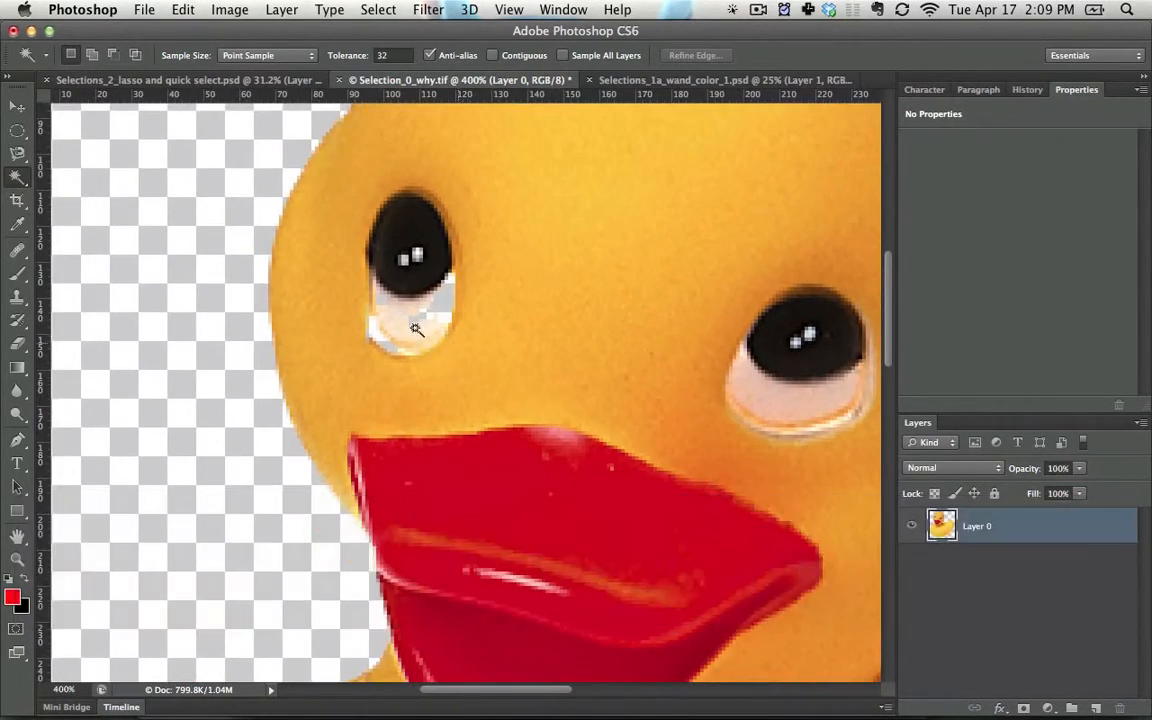
Close Selection_0_why.tif without saving and switch to Selections_1a_wand_color_1.psd.
key(super+w)
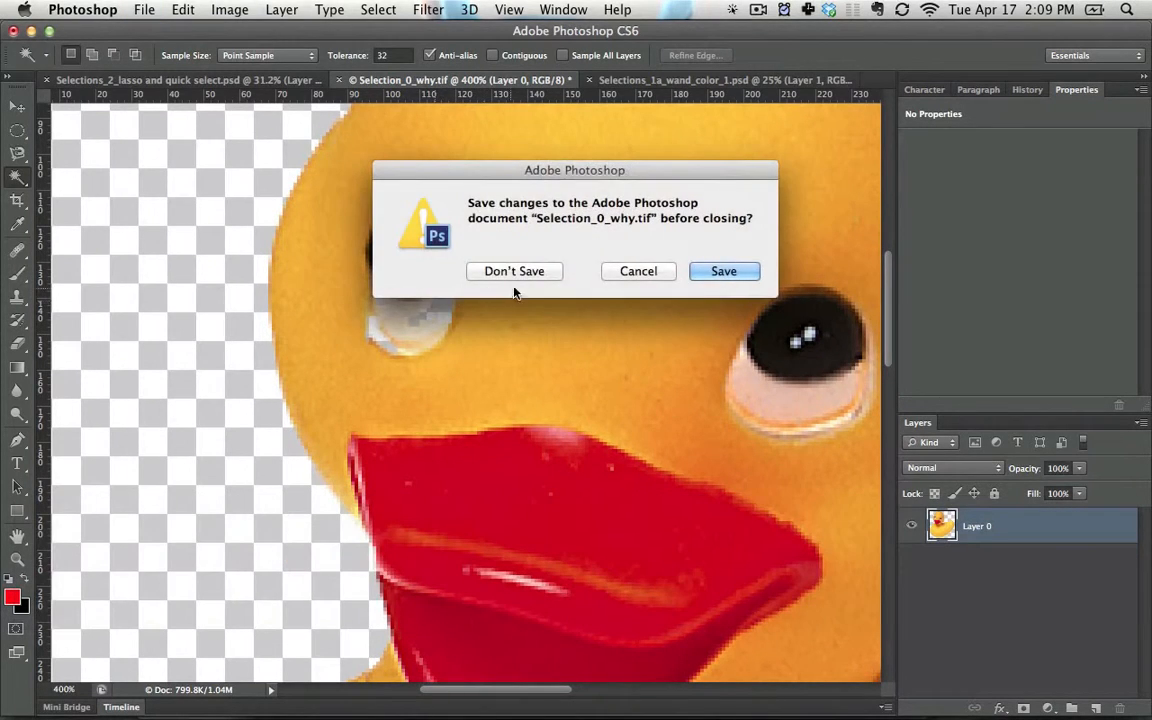
click(516, 275)
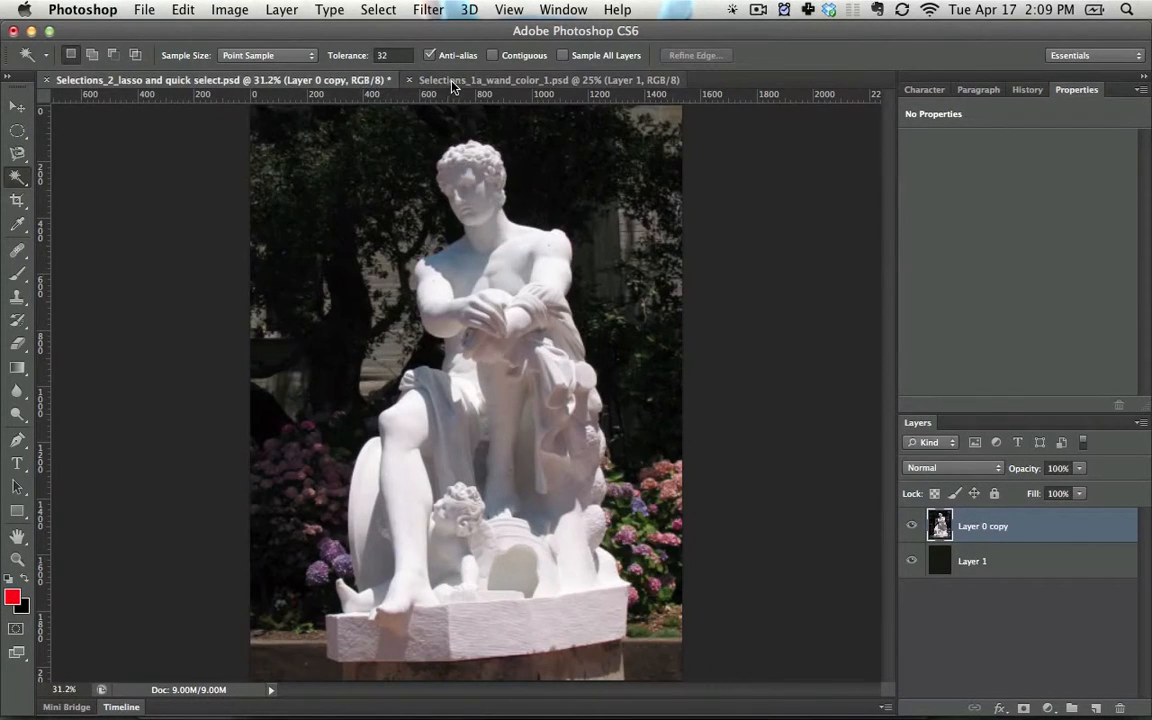
click(452, 82)
Turn on Contiguous and select the sky around the water tower with the Magic Wand at tolerance 32.
key(super+equal)
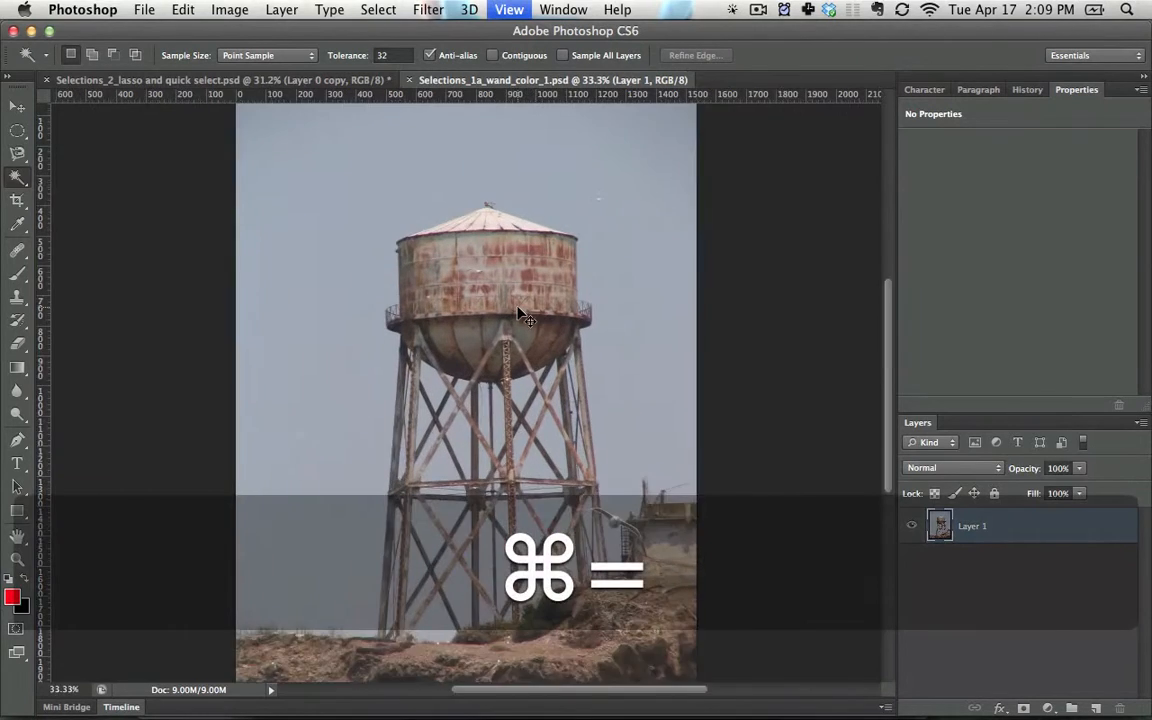
key(super+equal)
key(space)
drag(527, 257, 495, 255)
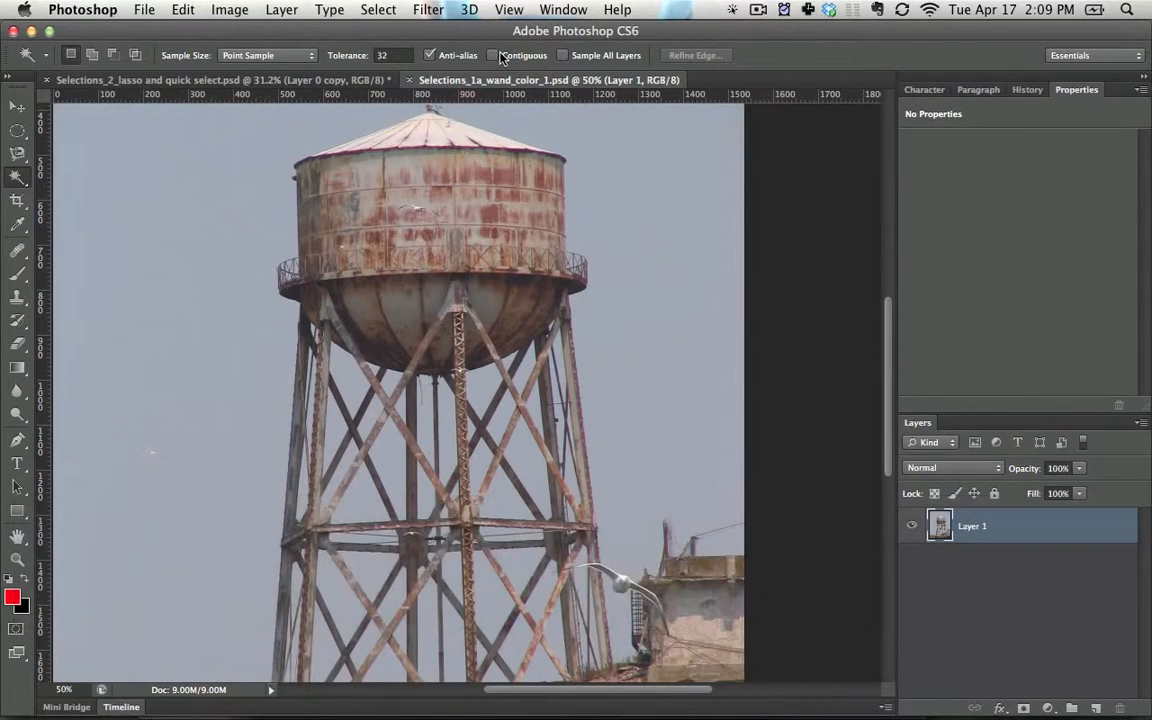
click(693, 333)
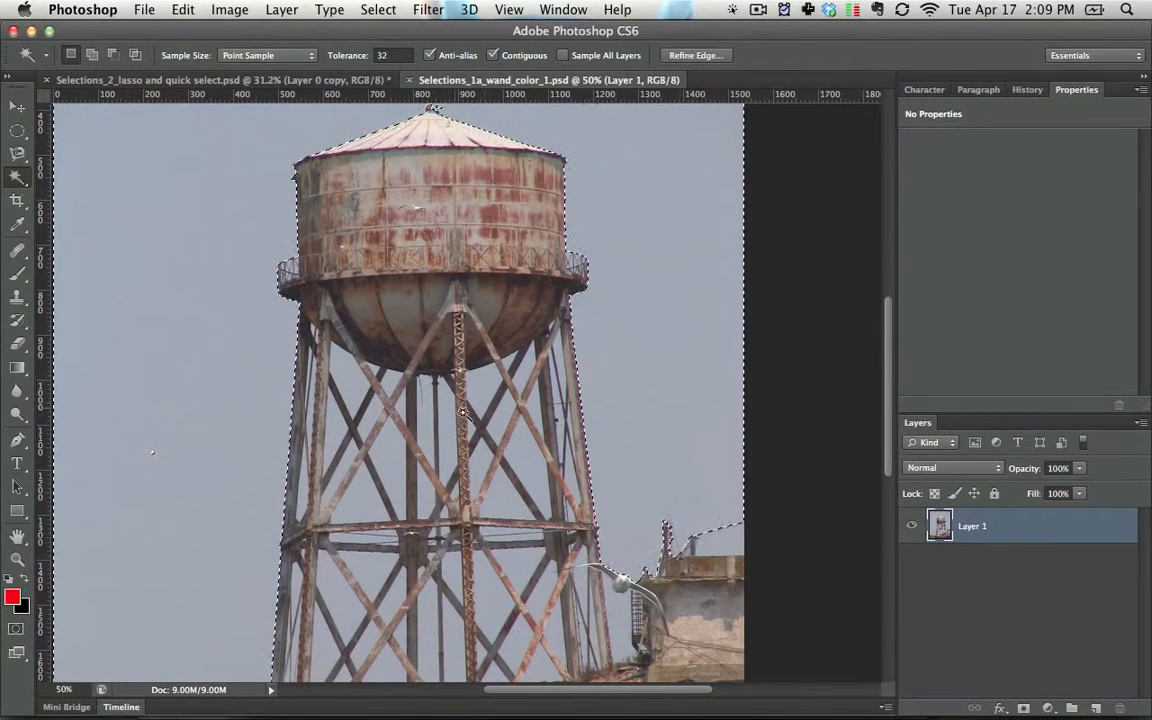
Turn off Contiguous and reselect the sky, including the gaps between the water tower's legs.
click(492, 55)
click(622, 378)
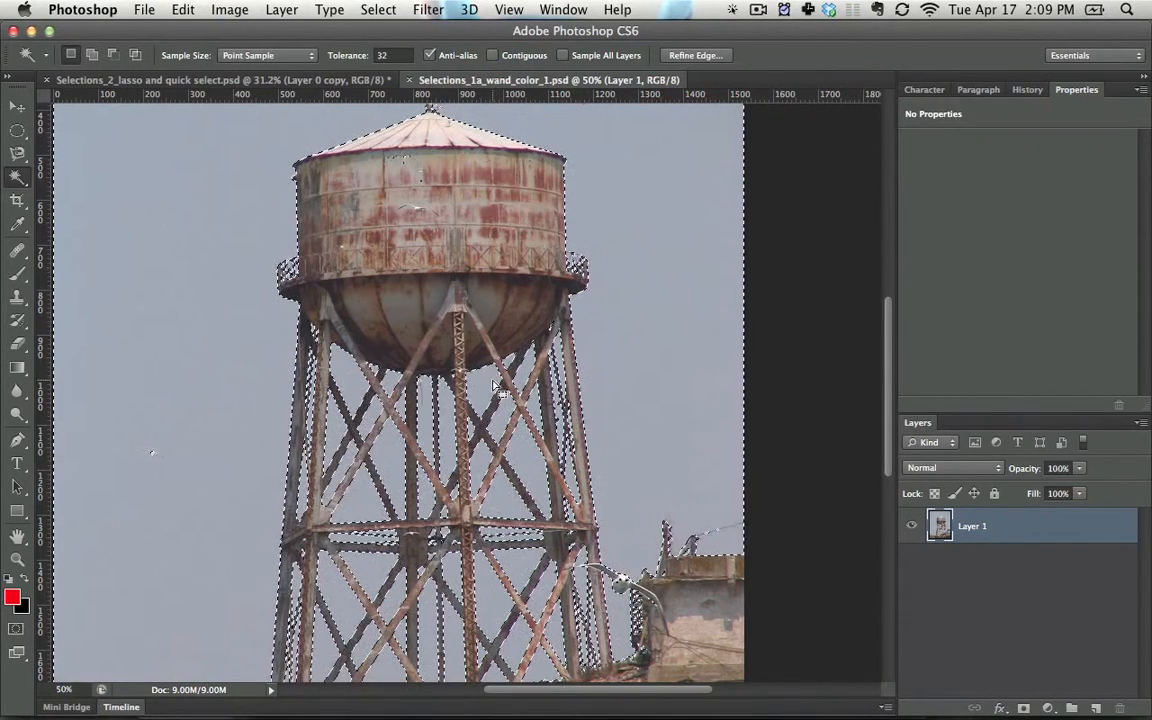
key(space)
drag(652, 244, 650, 419)
key(super+minus)
key(super+minus)
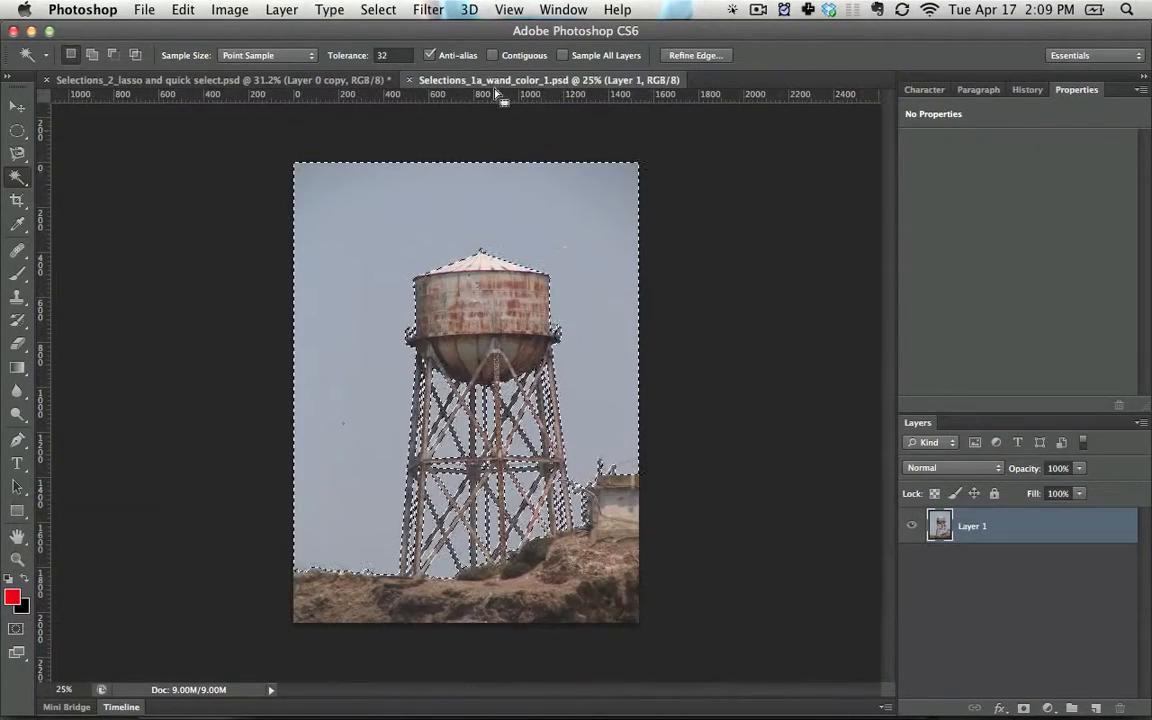
Set the Magic Wand tolerance to 70 and reselect the sky around the water tower with Contiguous off.
click(390, 55)
text(5)
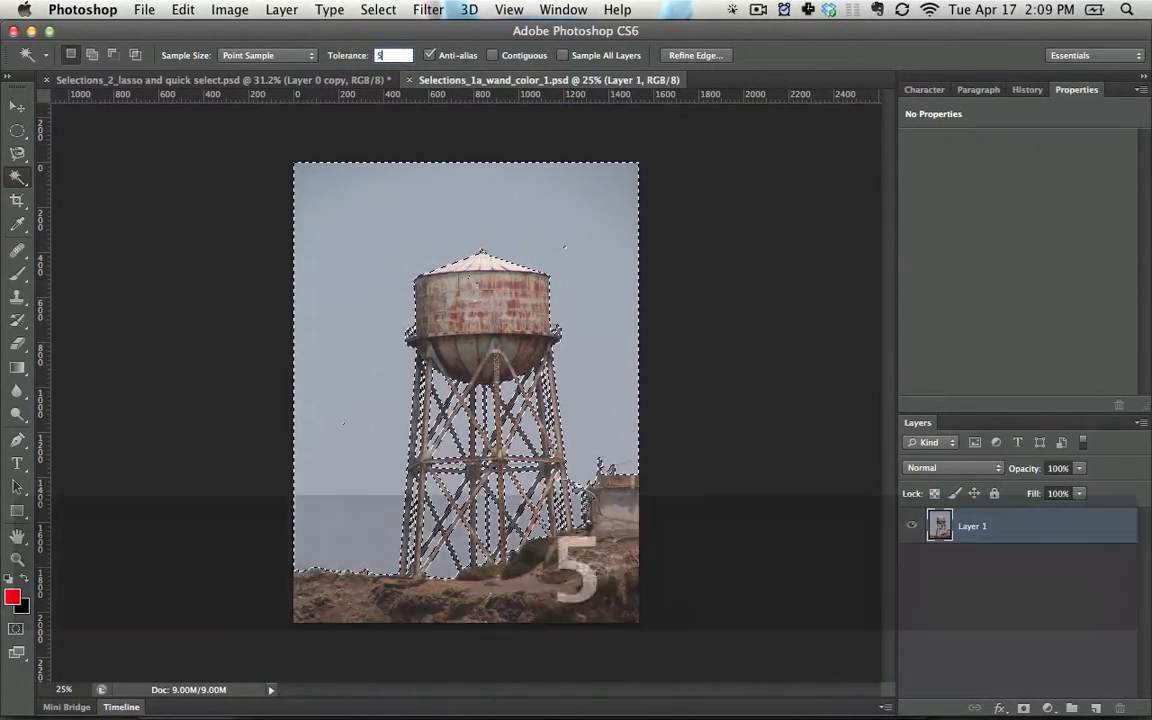
key(BackSpace)
text(70)
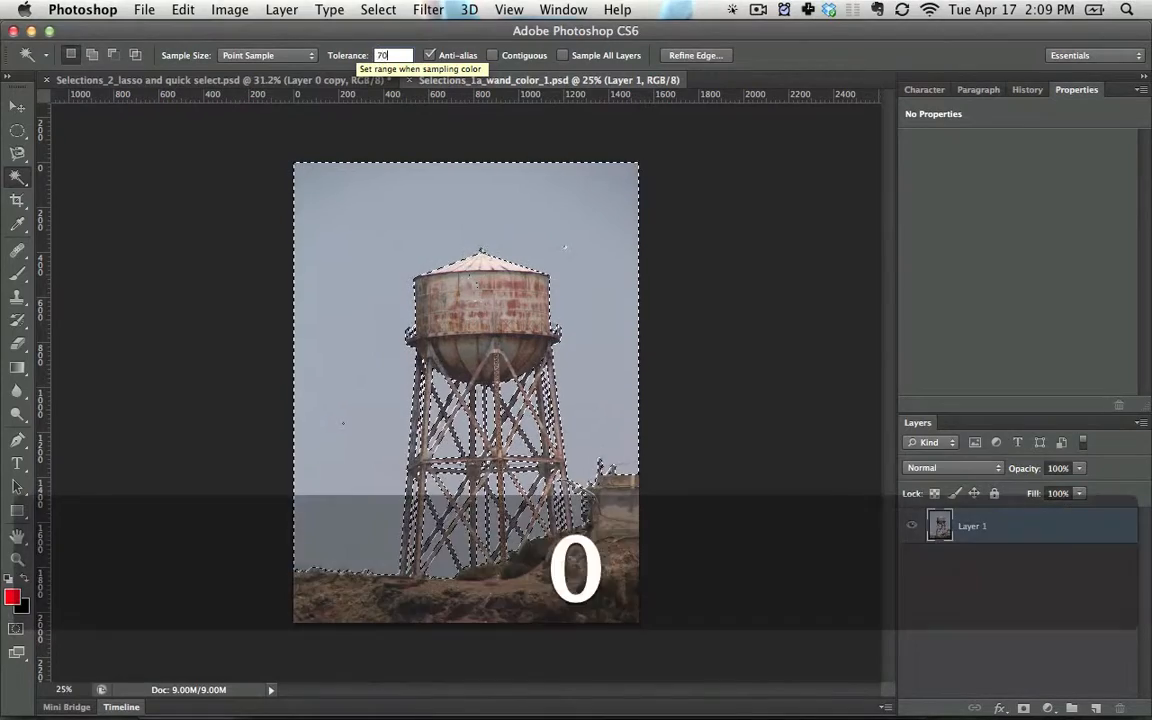
key(Return)
click(555, 237)
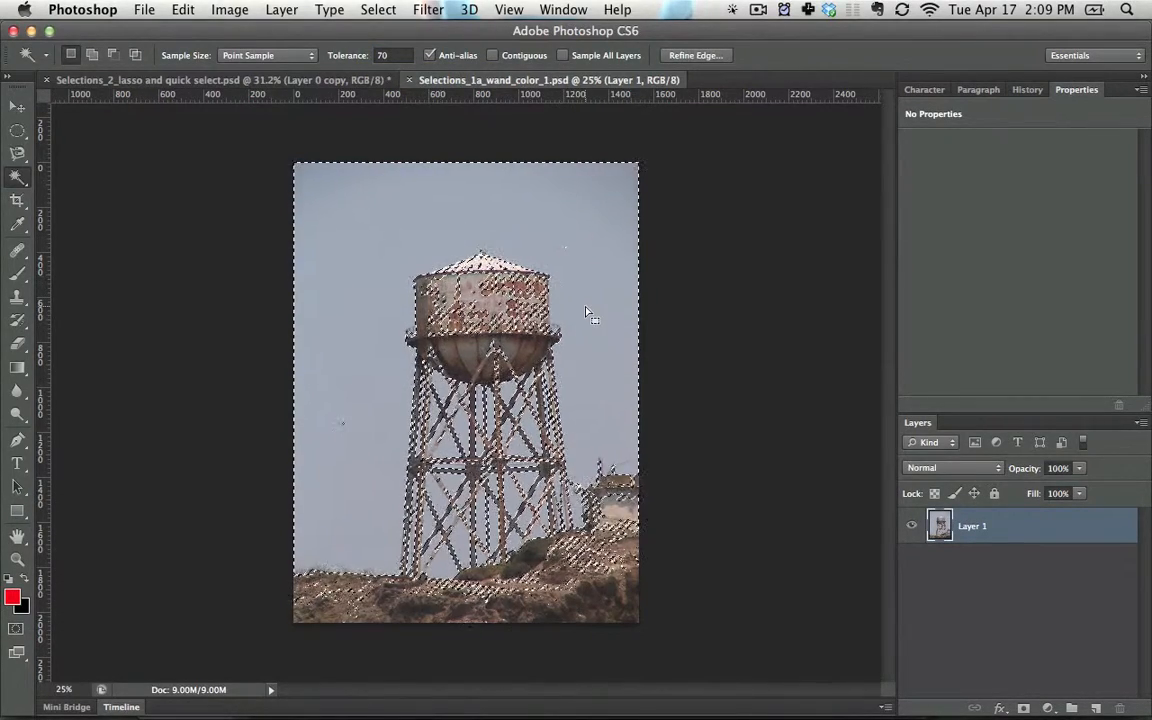
Deselect the sky and examine its individual pixels at 3200% to compare their color variation.
click(385, 55)
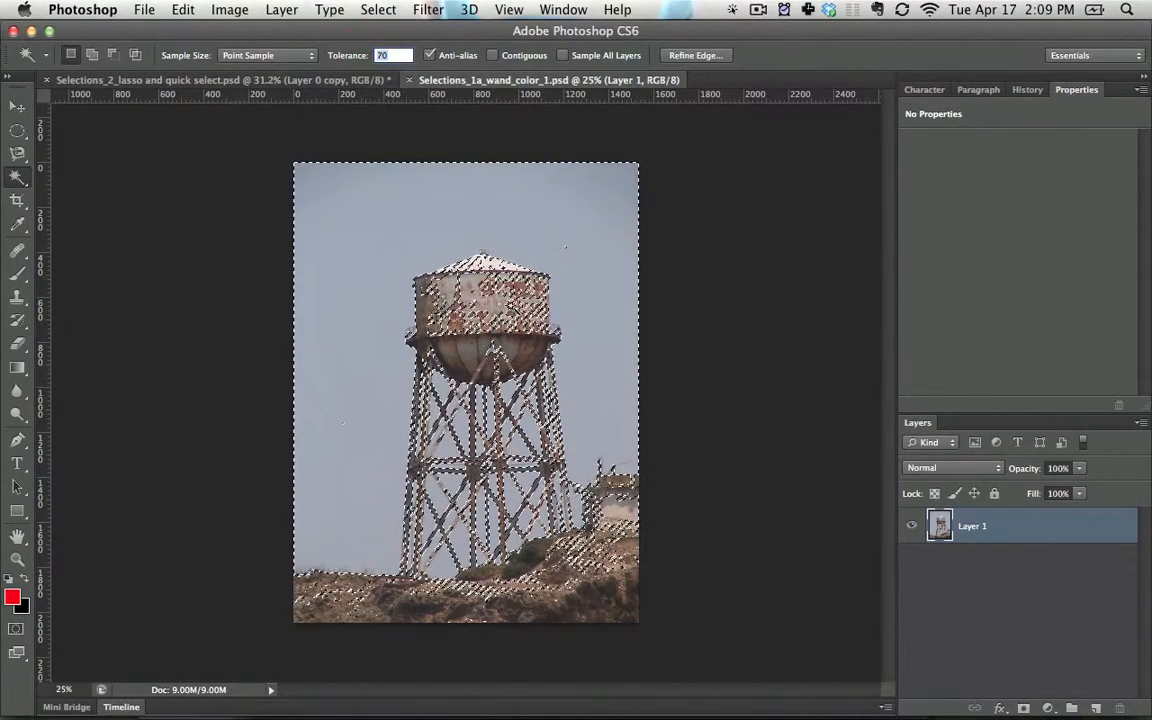
click(609, 337)
key(super+equal)
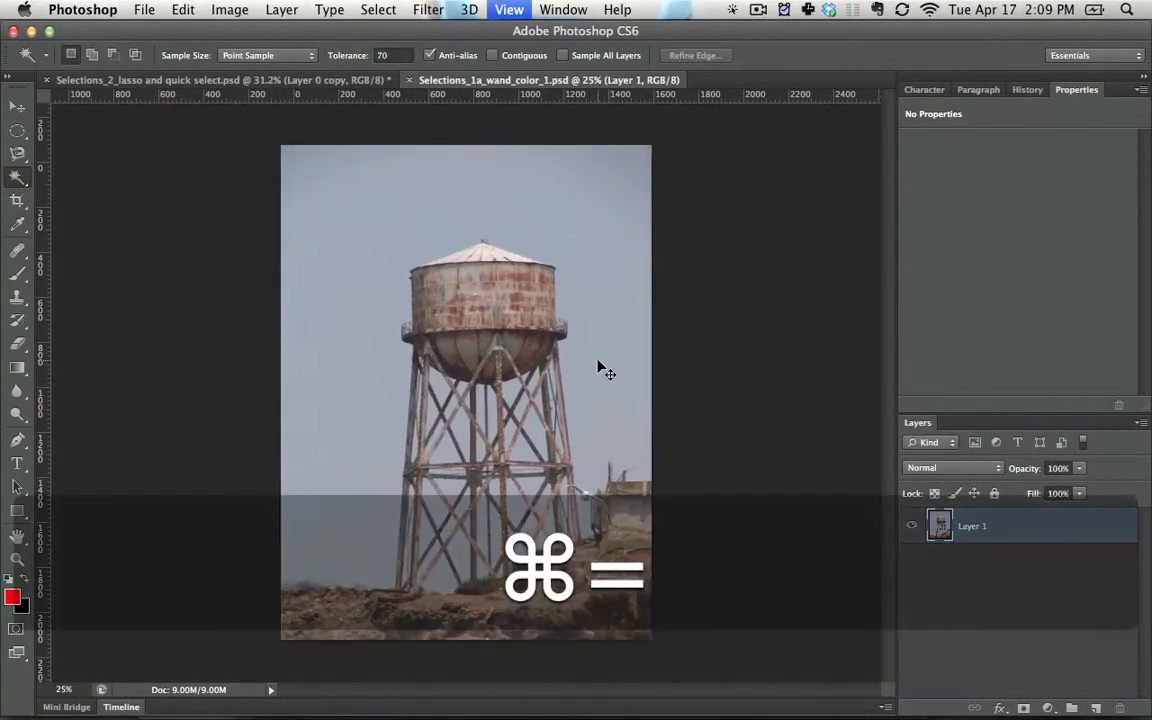
key(super+equal)
key(super+equal)
key(super+equal)
key(super+equal)
key(space)
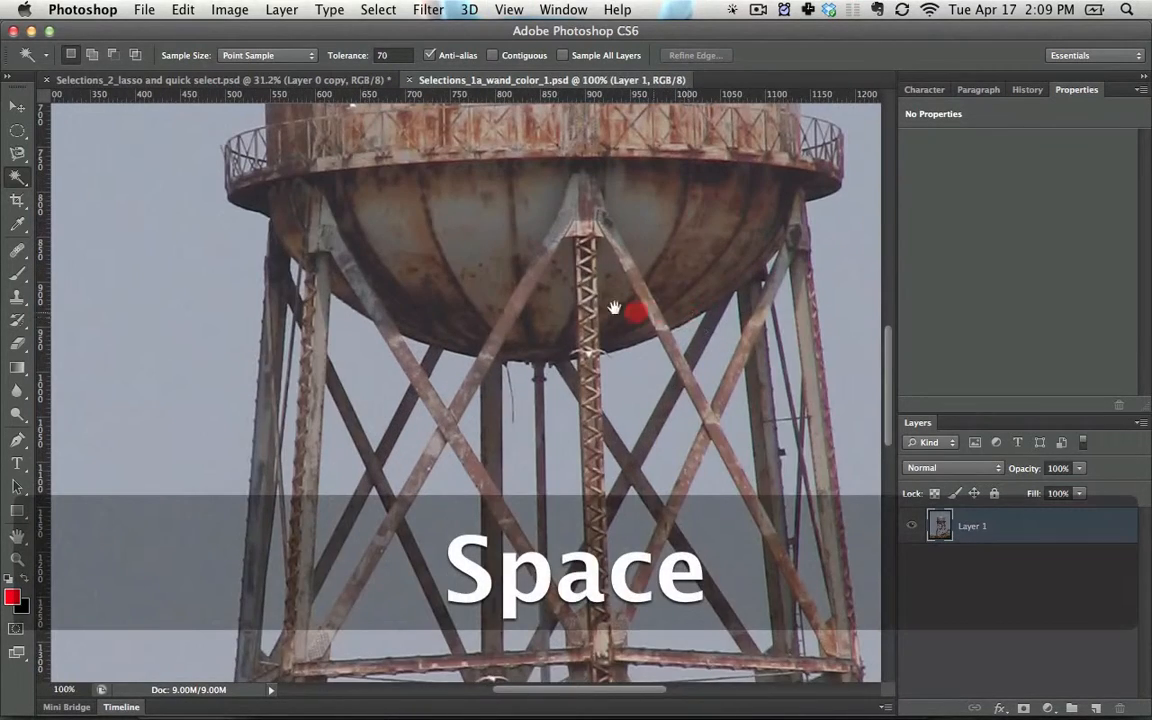
drag(614, 308, 402, 307)
drag(284, 317, 107, 318)
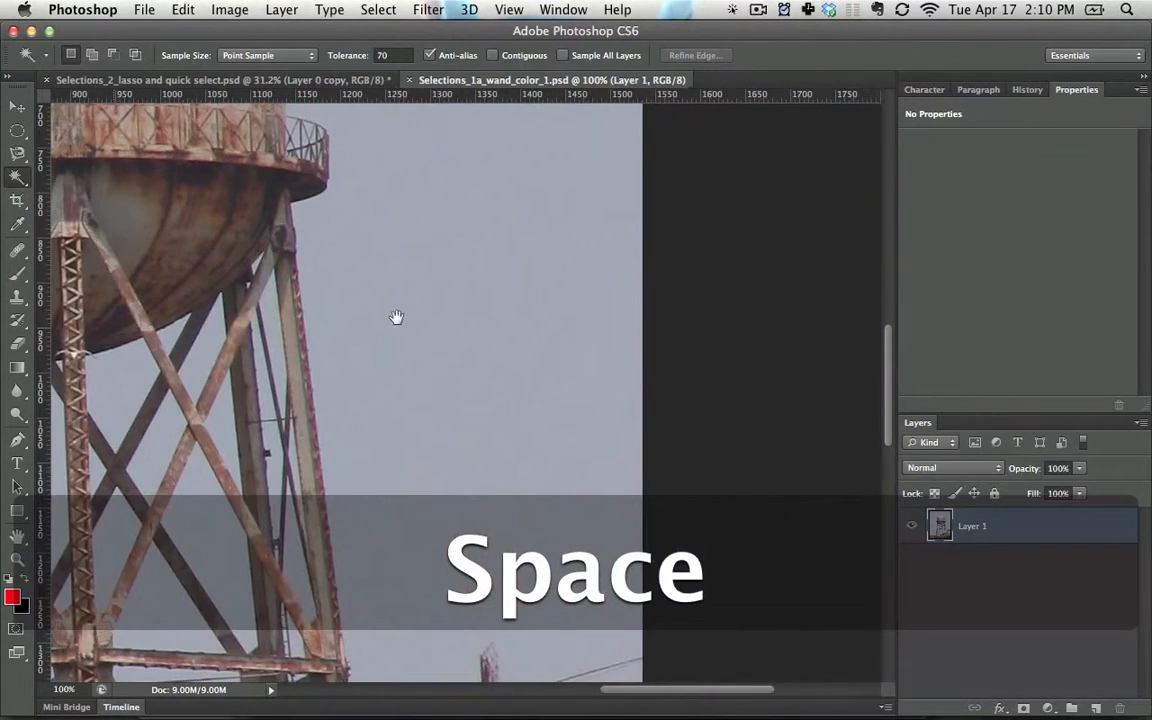
key(super+equal)
key(super+equal)
key(super+equal)
key(super+equal)
key(super+equal)
key(super+equal)
key(super+equal)
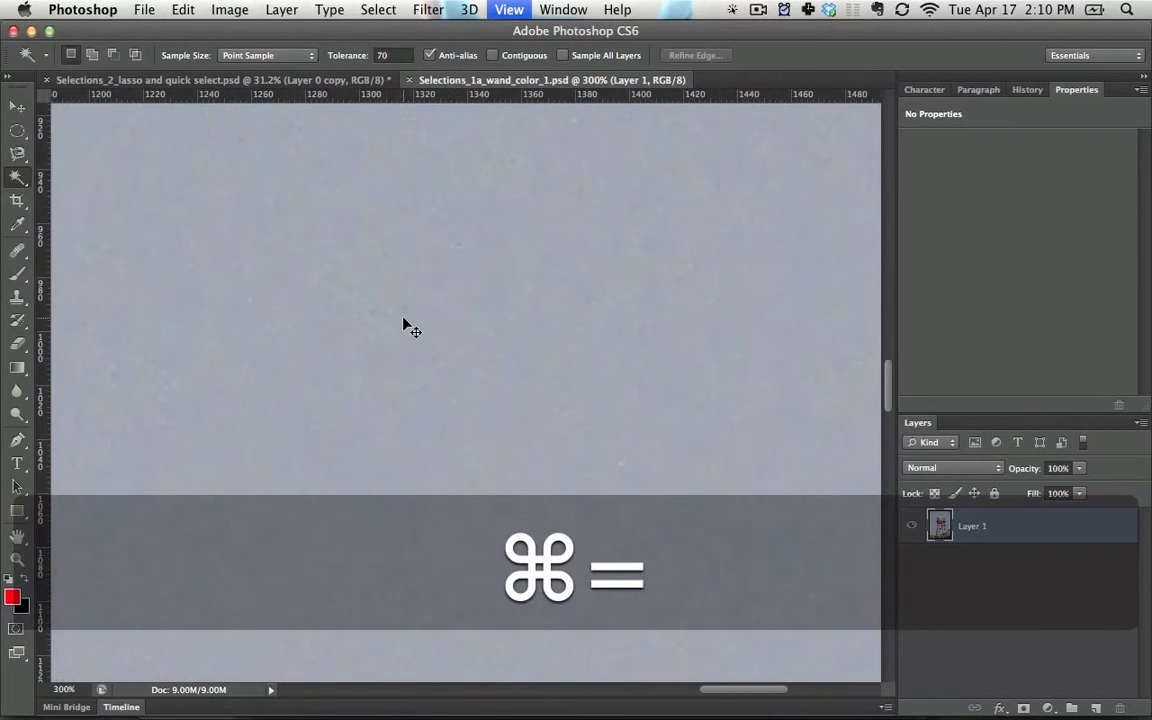
key(super+equal)
key(super+equal)
key(super+equal)
key(super+equal)
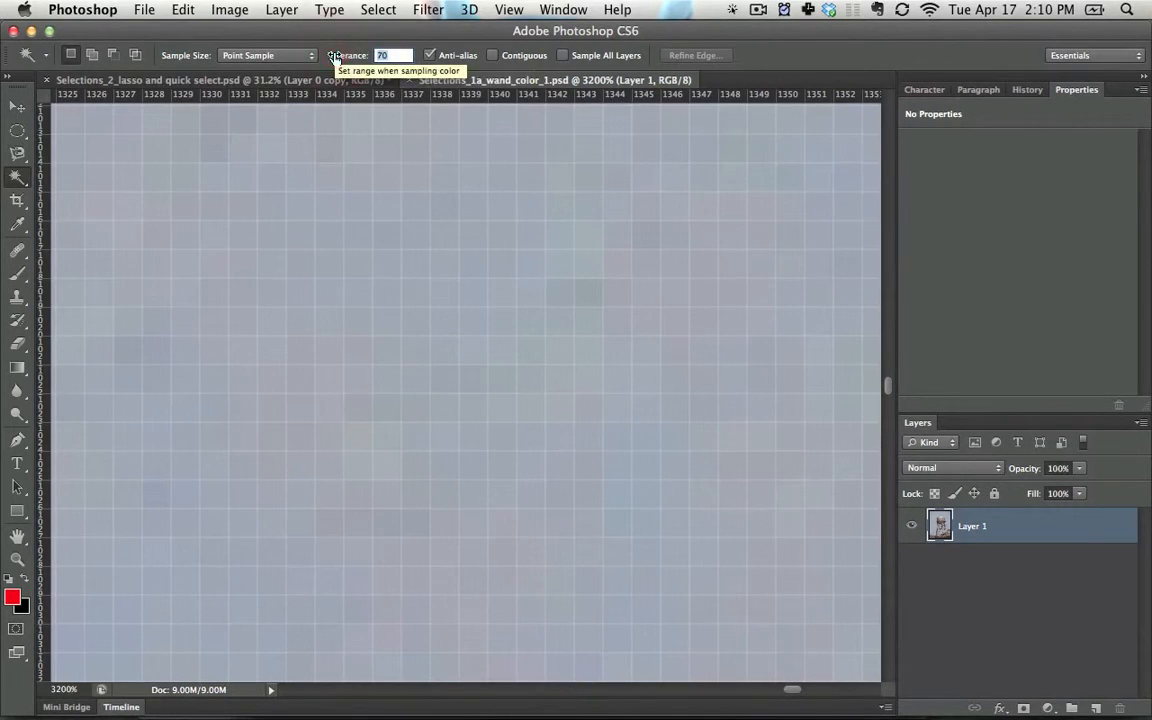
Set the tolerance to 32 and reselect the sky with the whole water tower image in view.
text(32)
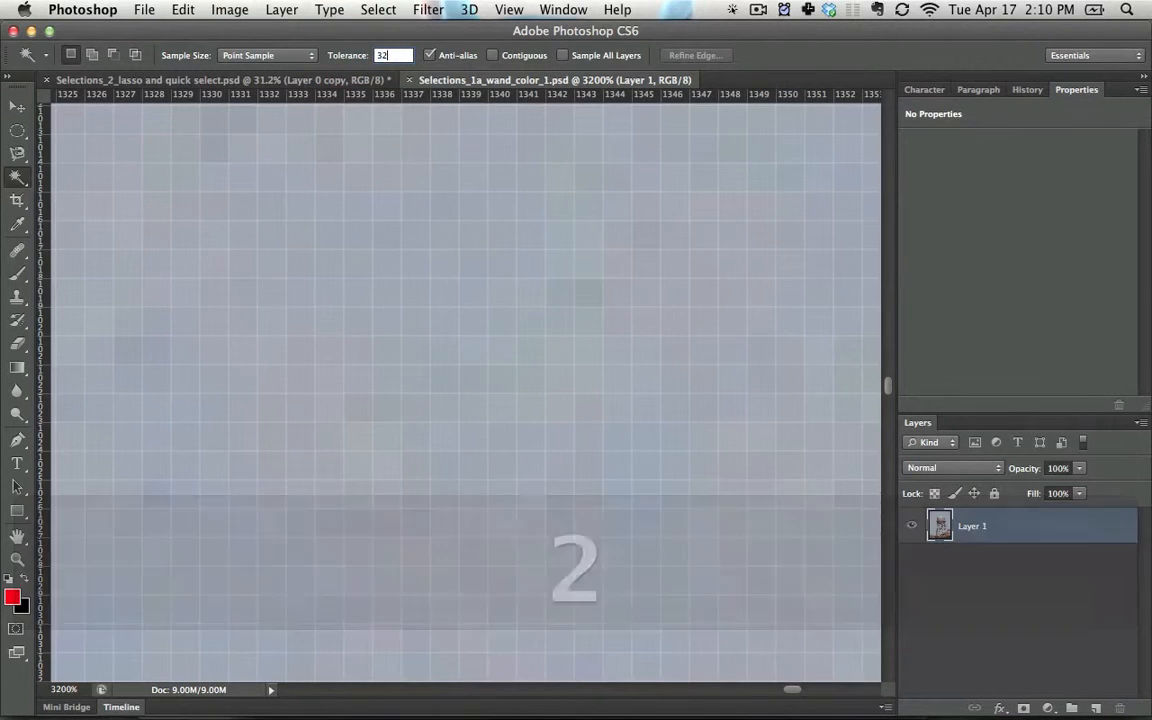
key(Return)
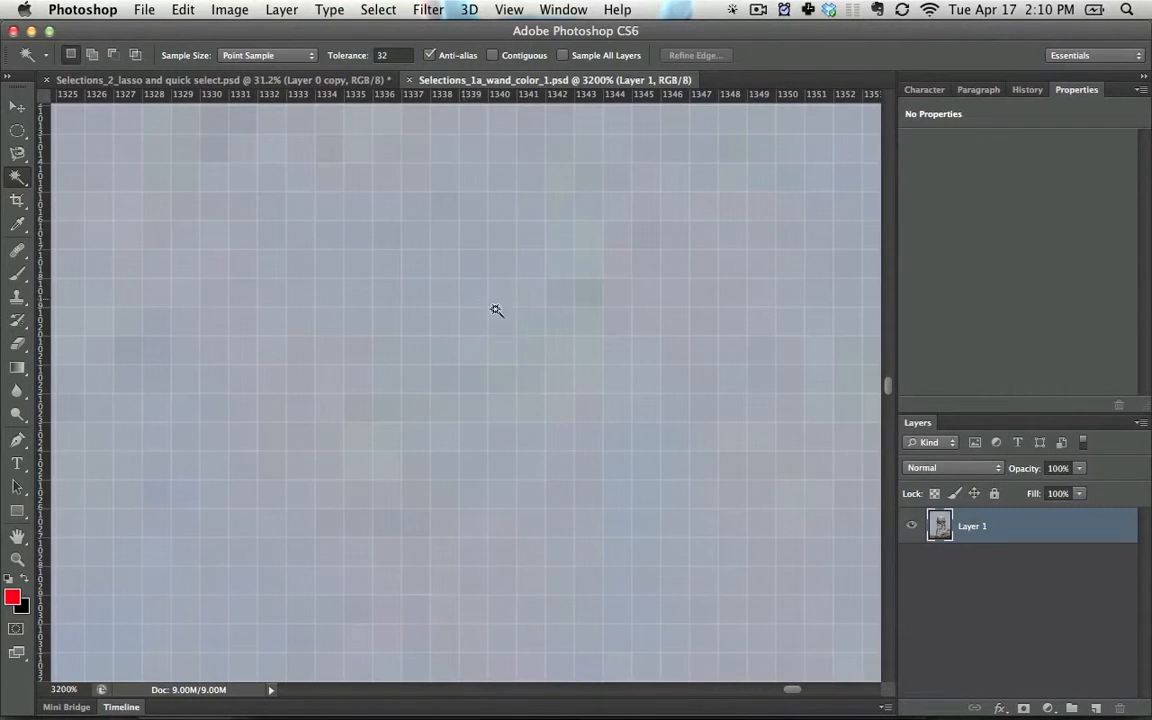
key(super+0)
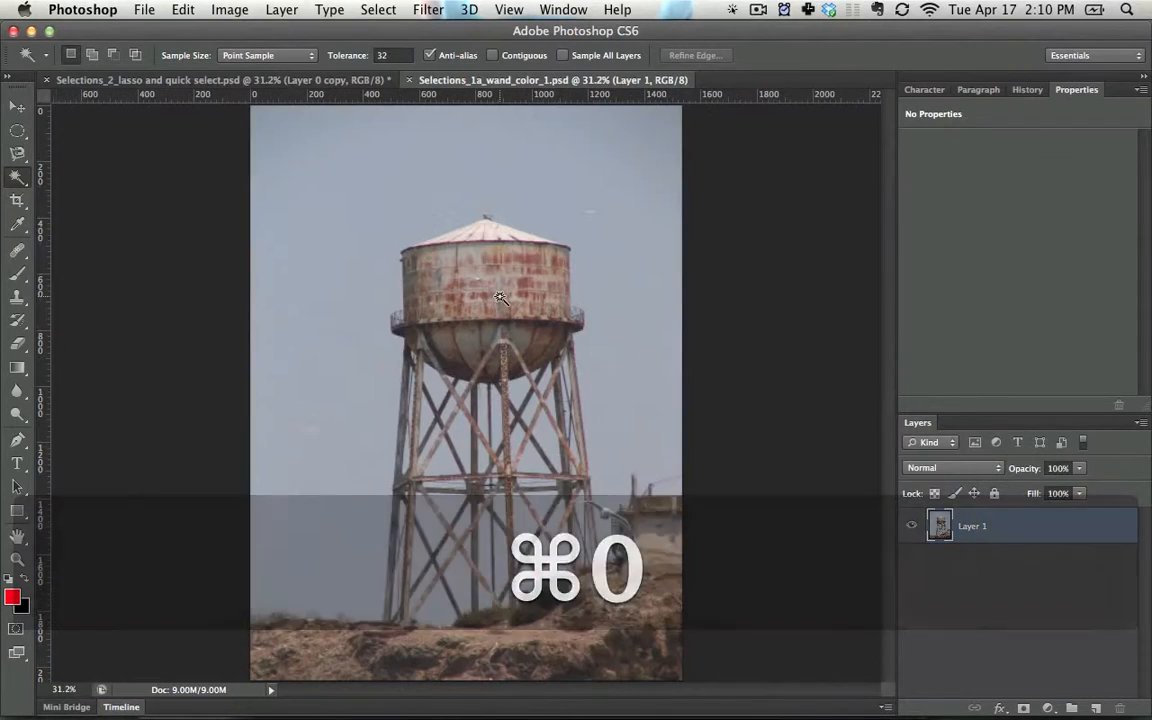
click(630, 280)
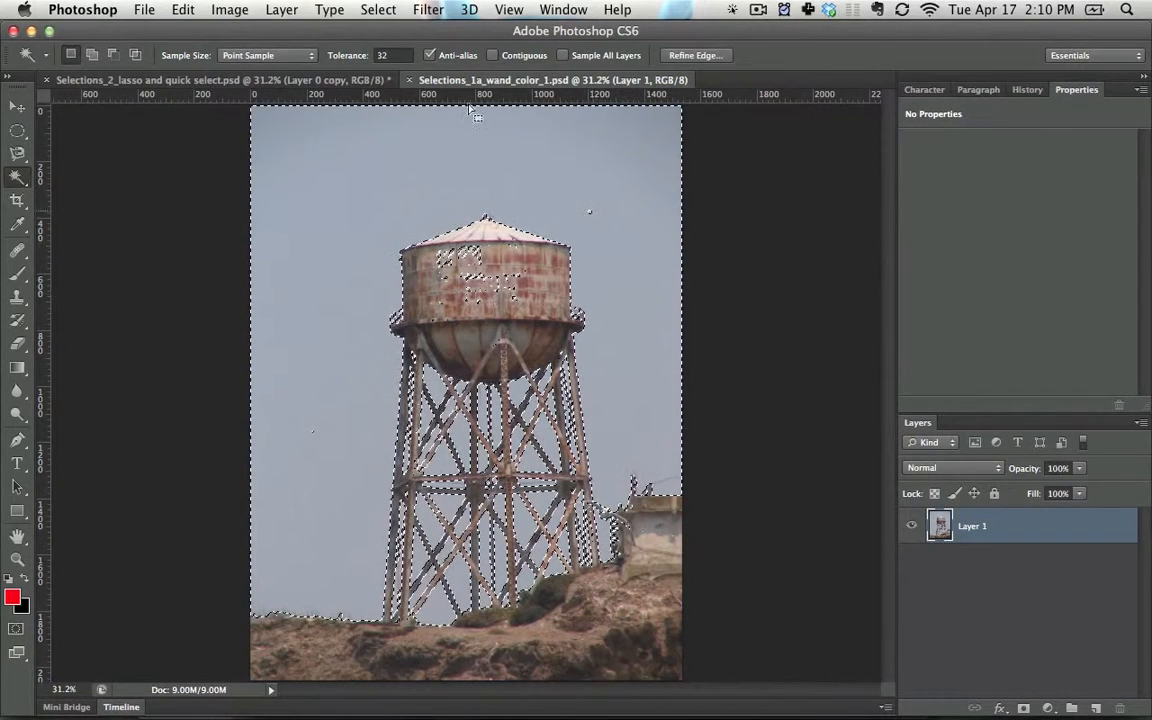
click(560, 195)
click(561, 202)
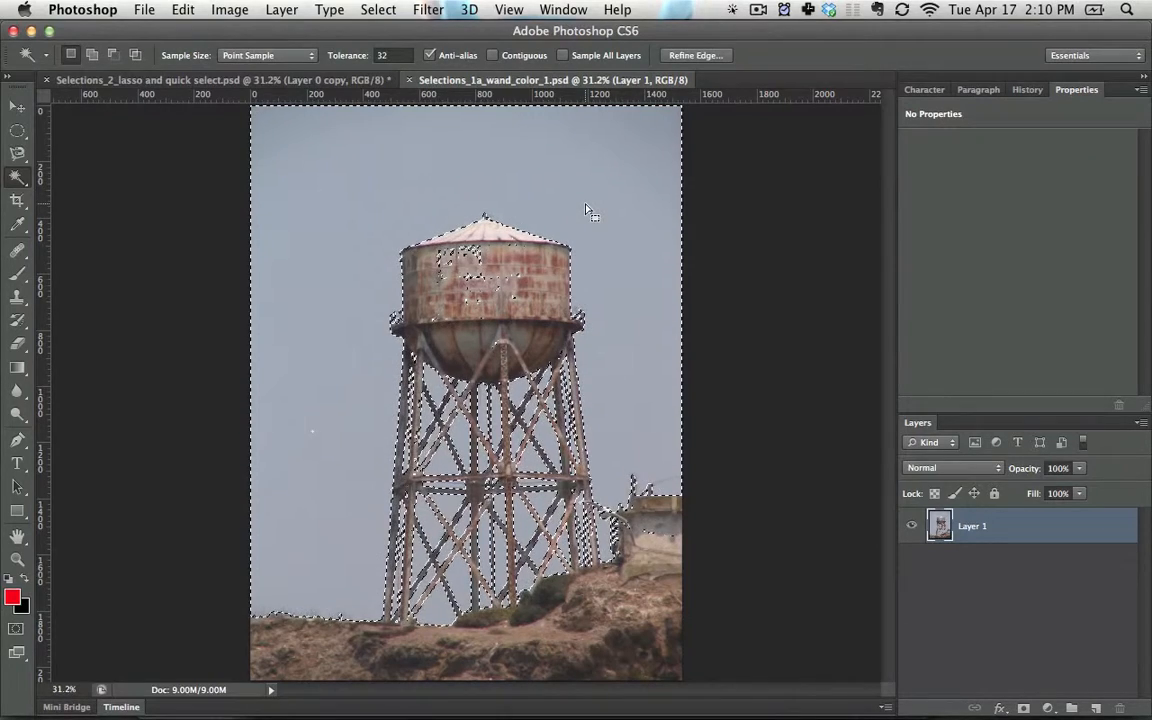
click(605, 296)
Examine the stray selected patches on the tank at 100% and switch to the freehand Lasso tool.
key(super+equal)
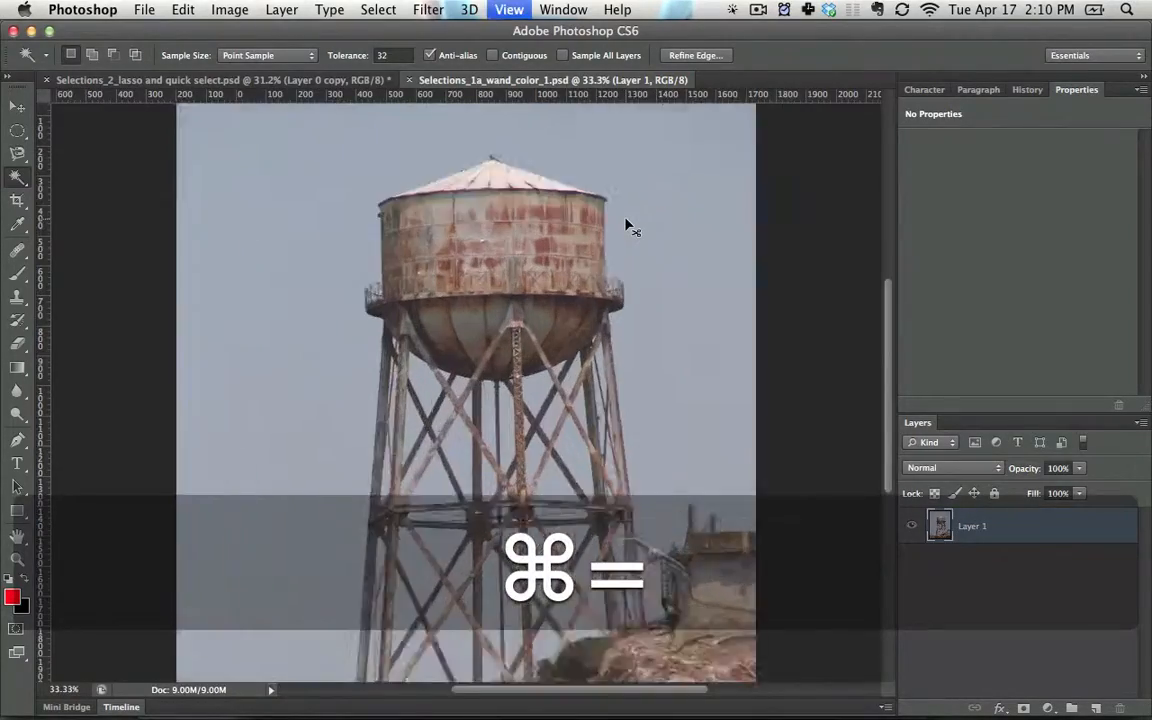
key(super+equal)
key(super+equal)
key(super+equal)
key(space)
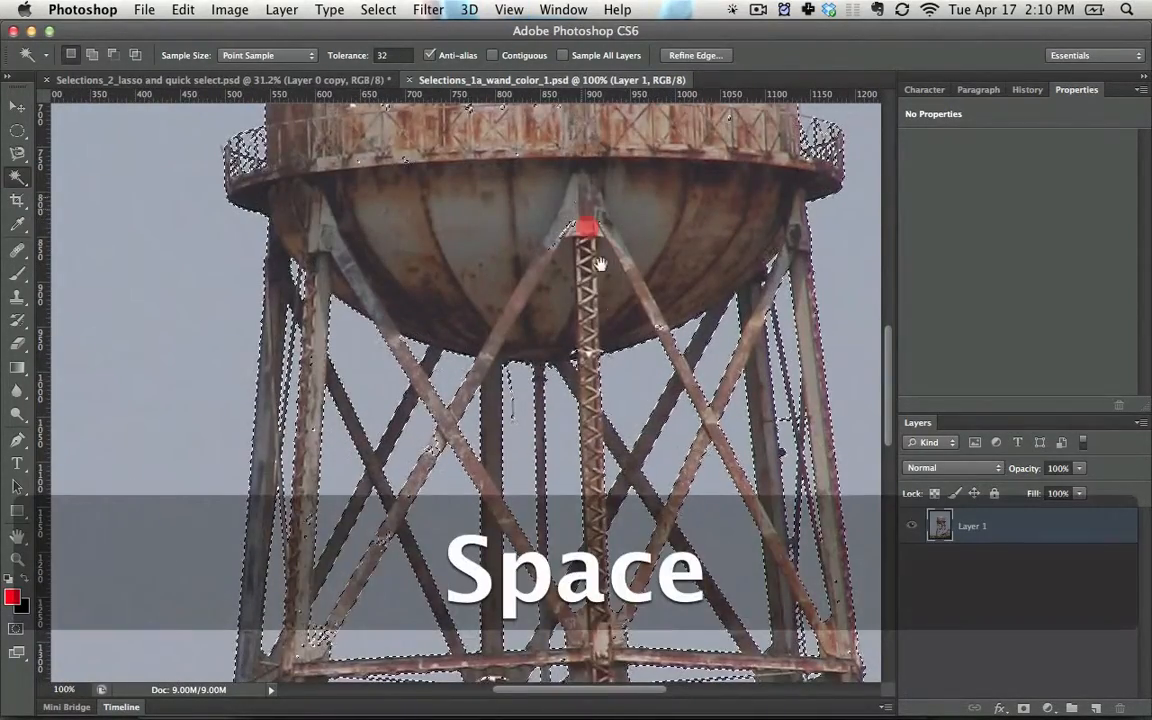
drag(599, 264, 514, 378)
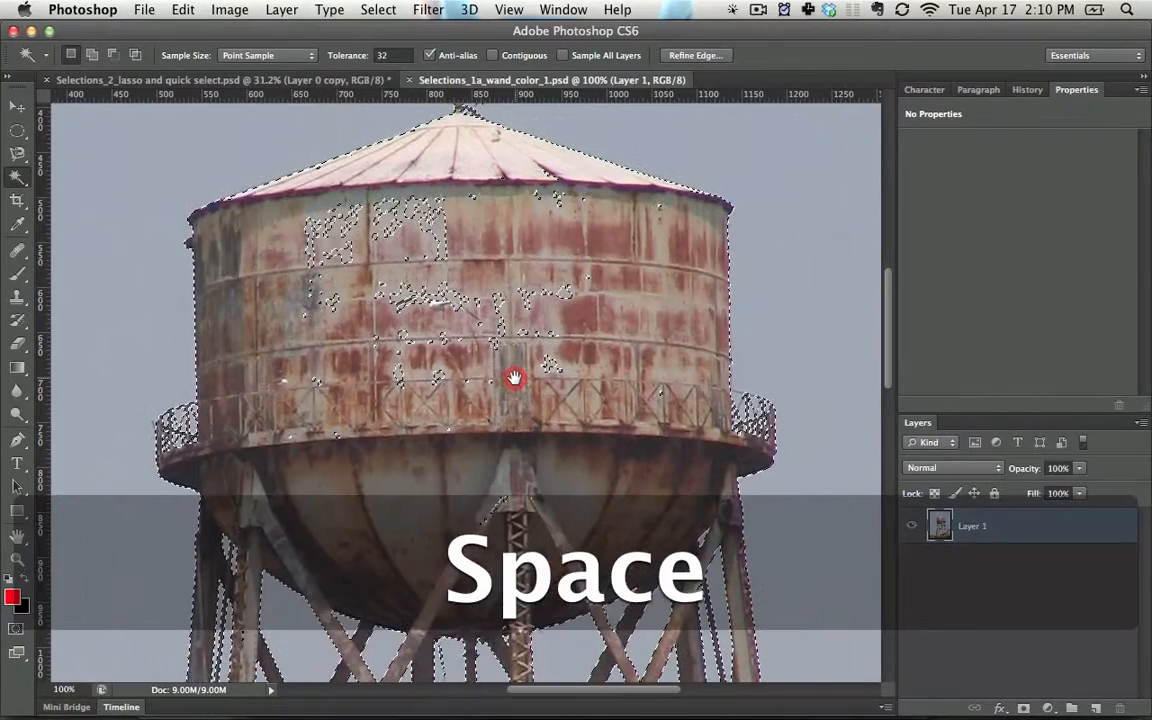
click(19, 157)
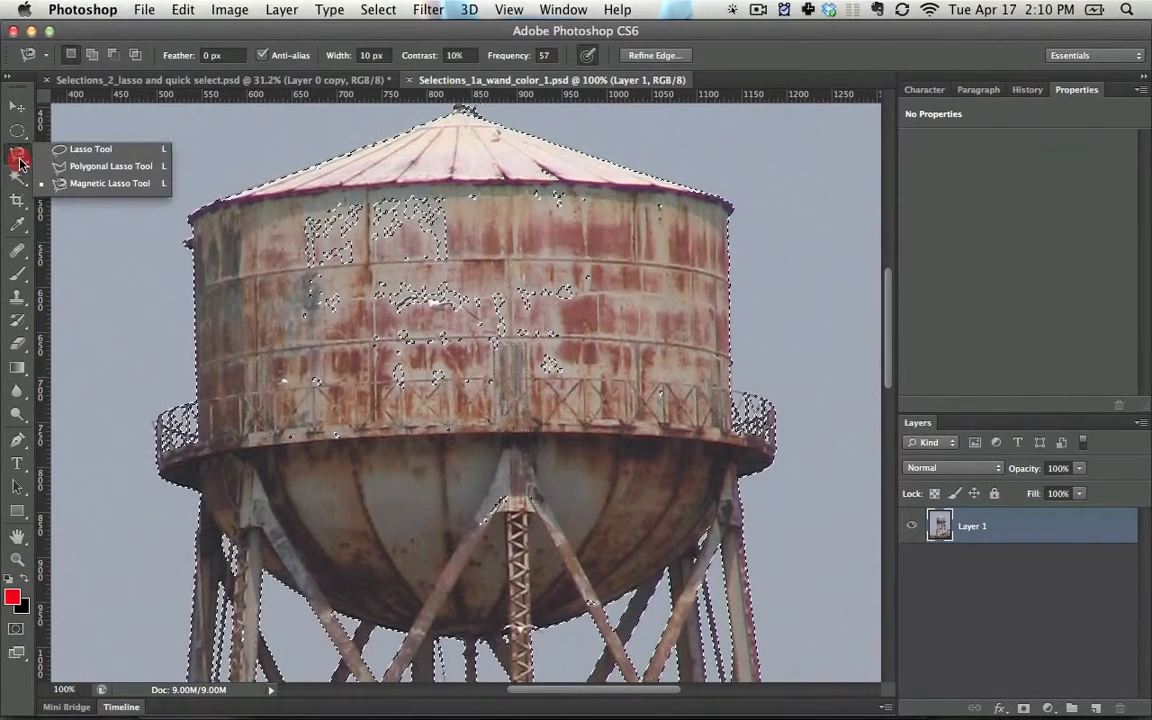
click(66, 147)
key(super+z)
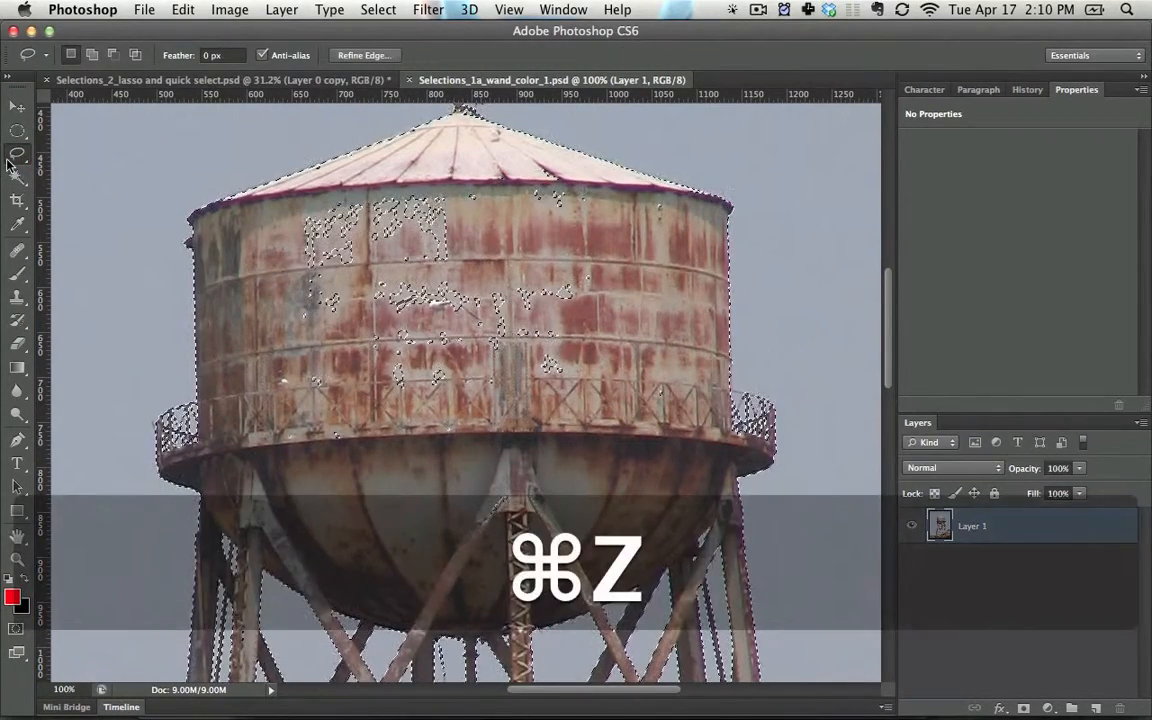
click(28, 158)
click(60, 150)
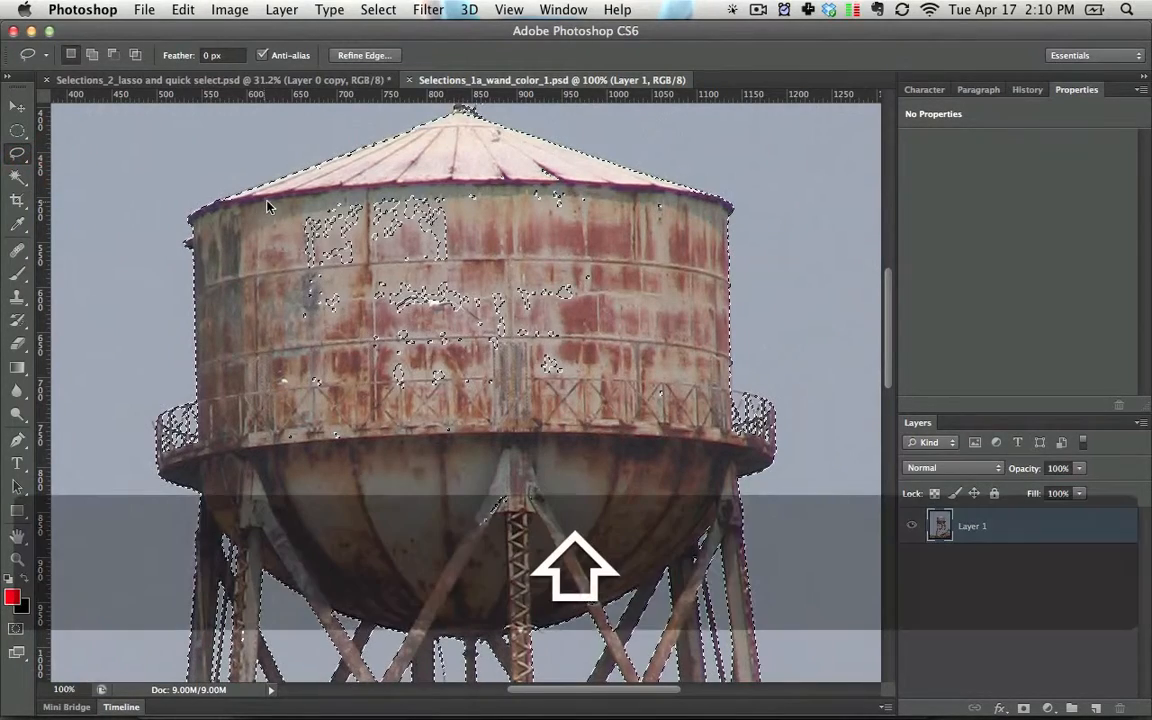
Try adding a freehand Lasso area across the upper part of the tank to the selection.
mouse_move(268, 200)
shift+mouse_down()
mouse_move(450, 138)
mouse_move(543, 146)
shift+mouse_up()
shift+drag(514, 326, 292, 288)
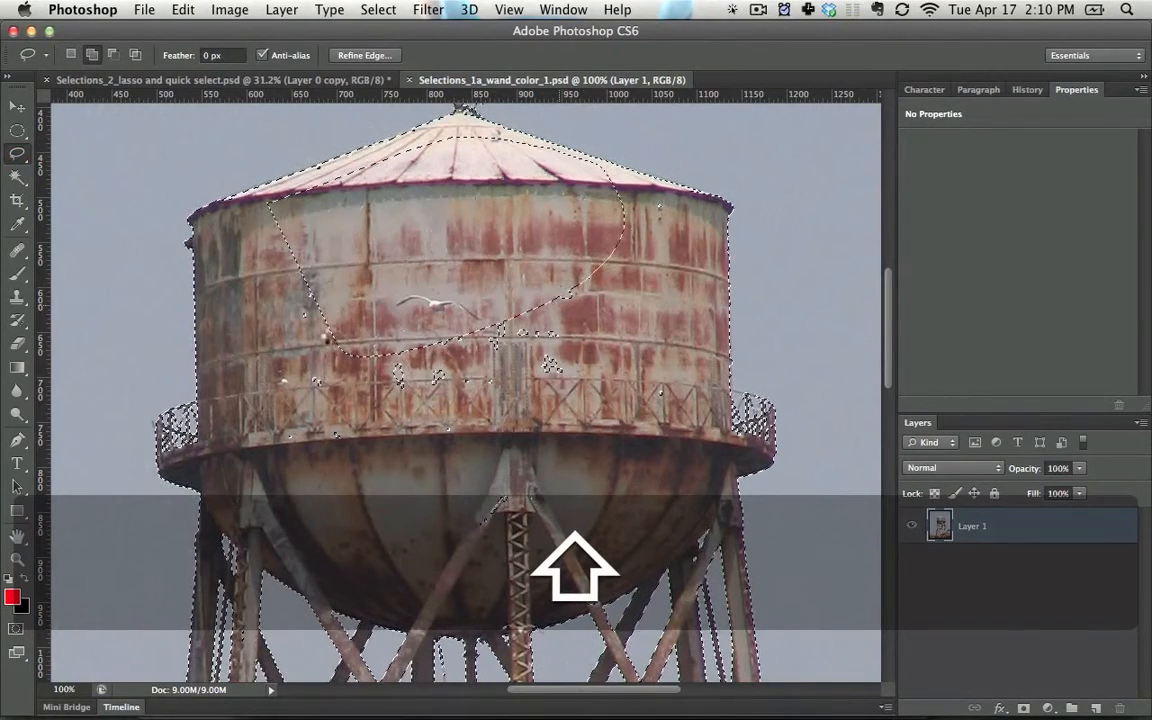
key(super+z)
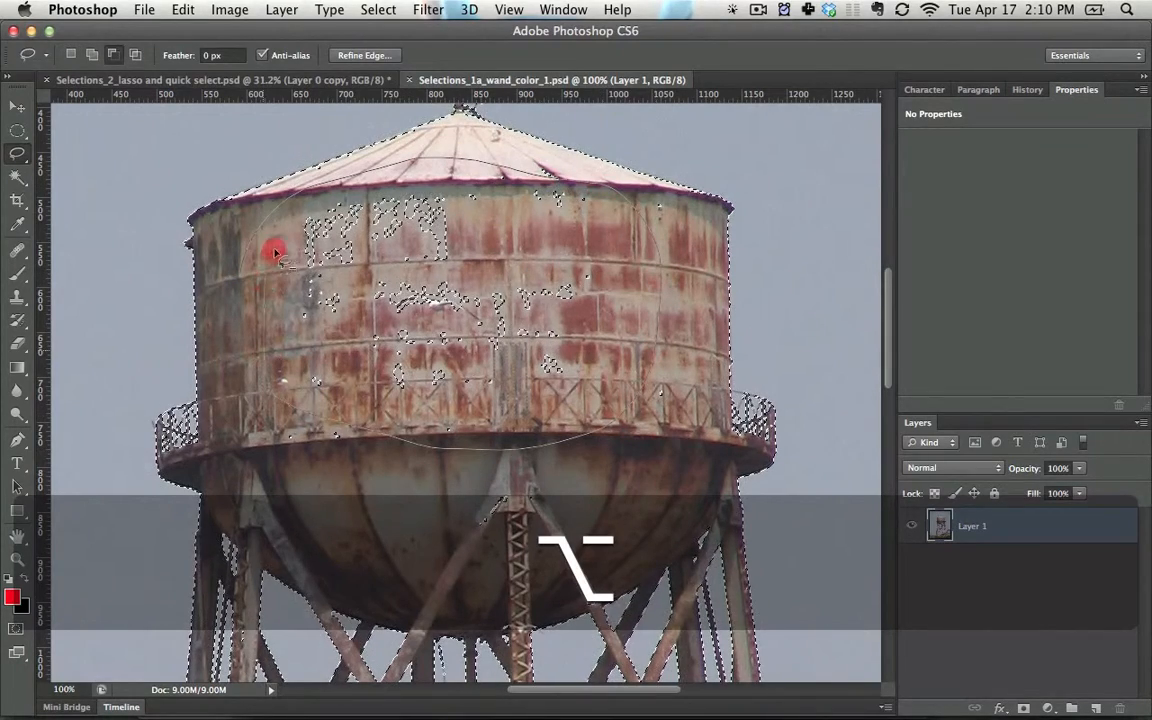
Subtract the stray patches on the tank's side from the selection with a Lasso loop and return to the Magic Wand.
alt+drag(275, 252, 277, 265)
click(16, 179)
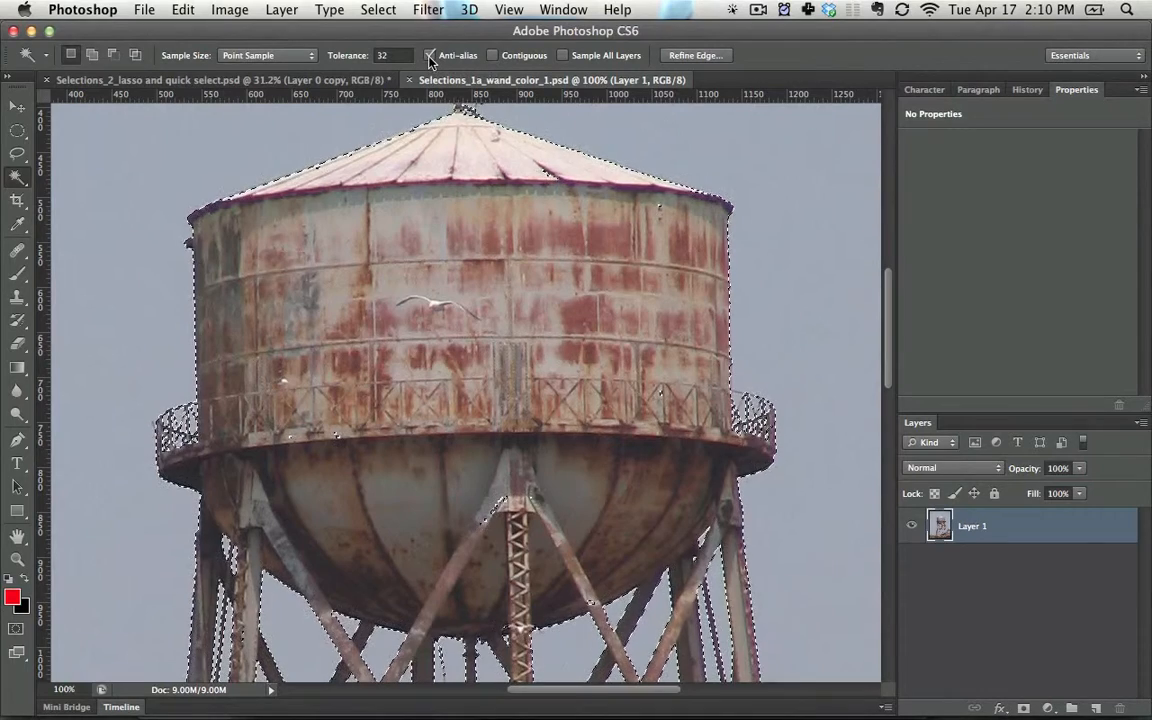
Review the Magic Wand's Sample Size options, keeping Point Sample.
click(293, 56)
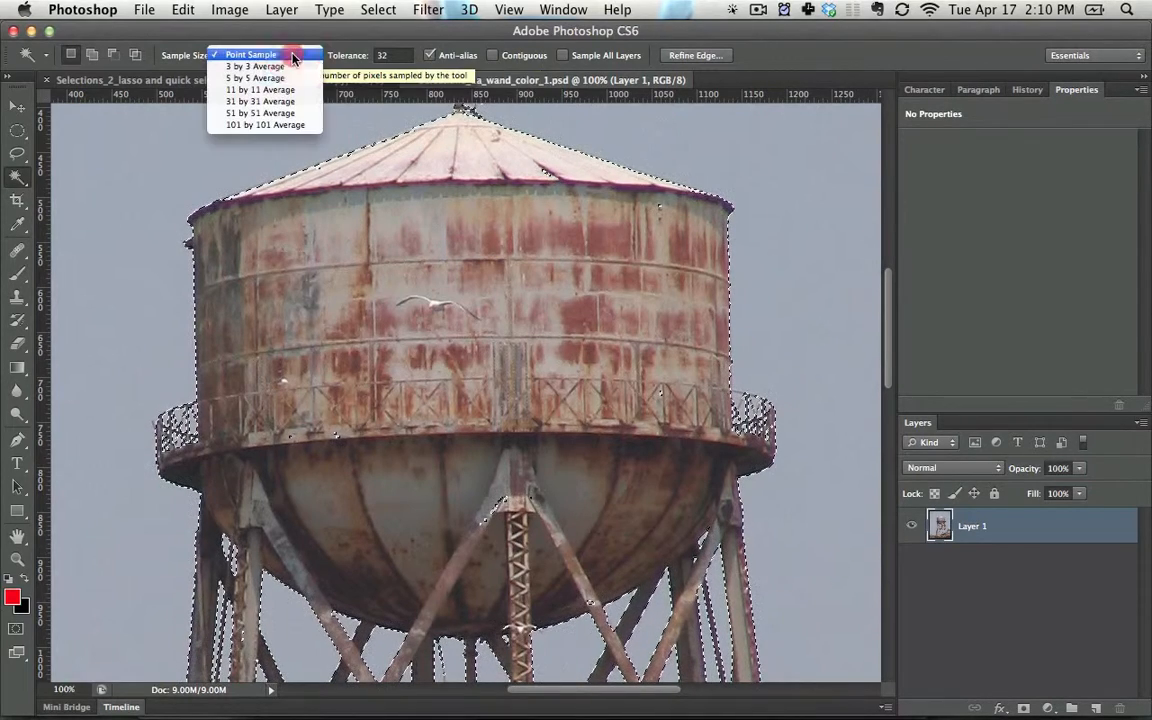
click(293, 56)
click(270, 55)
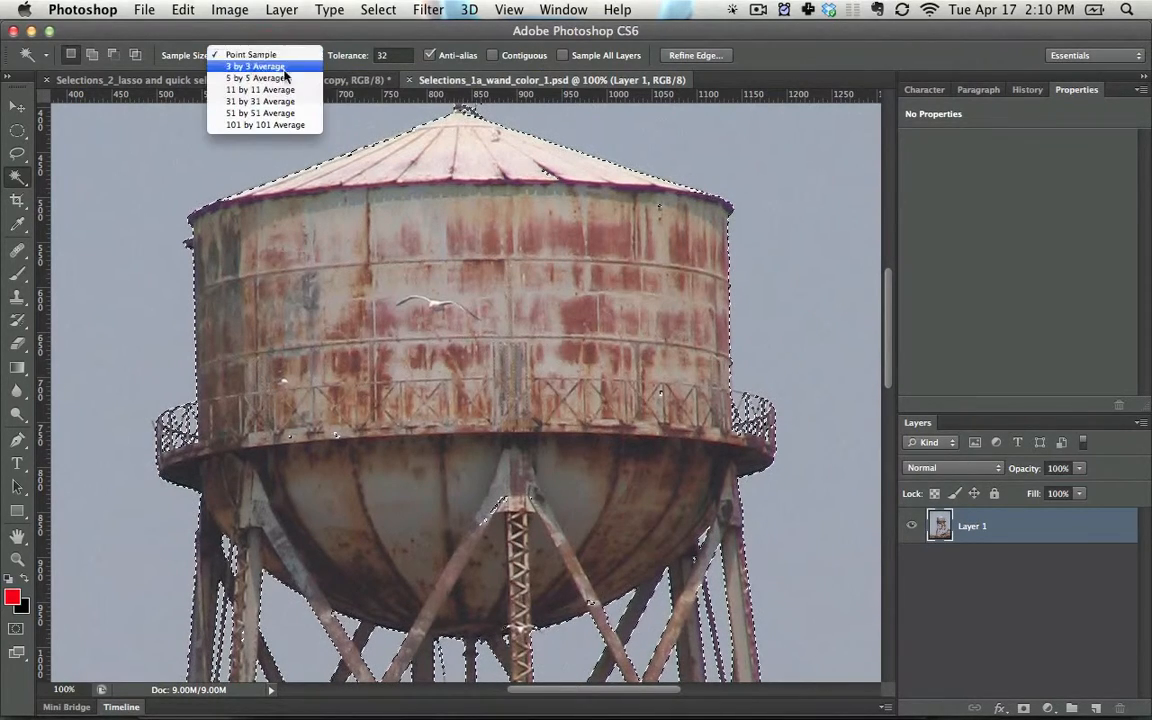
click(300, 54)
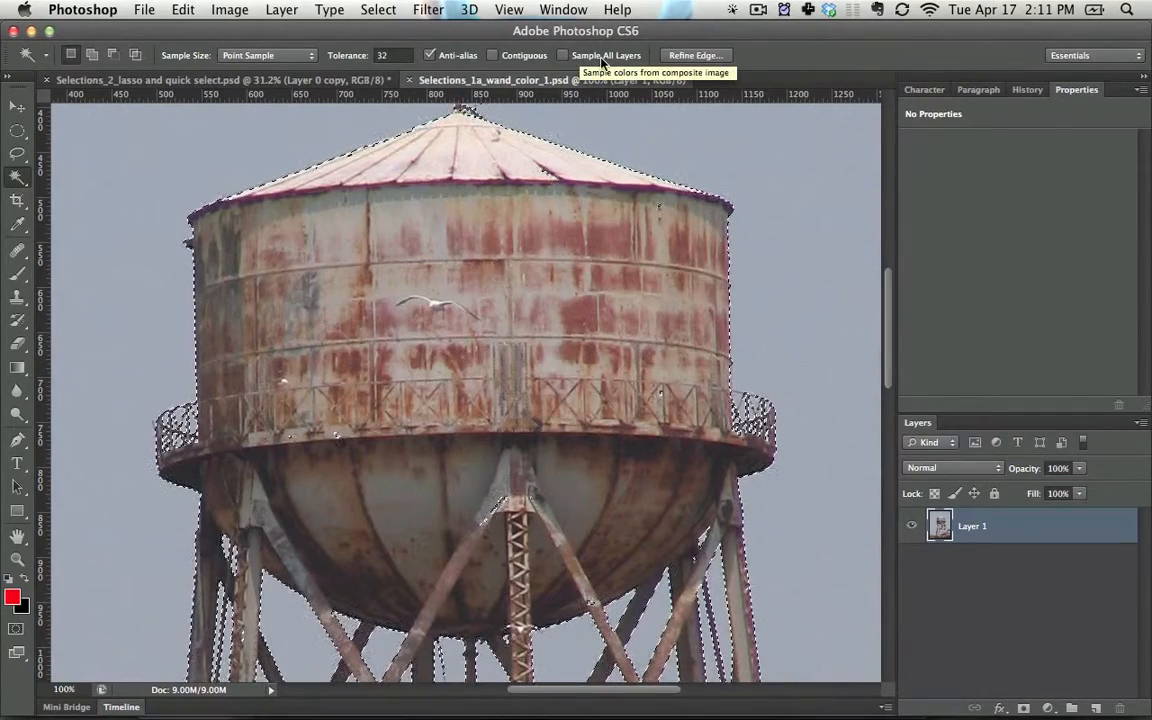
Switch to Selections_2_lasso and quick select.psd and select the statue with the Magic Wand, adding its darker neck tones.
key(super+0)
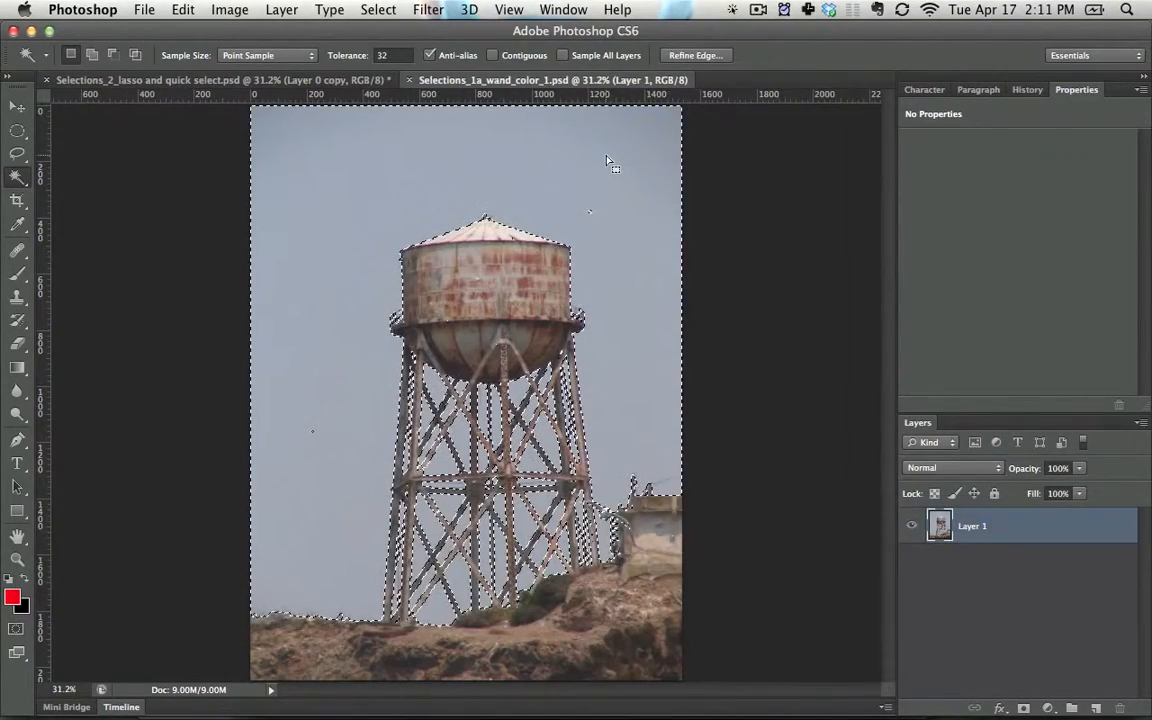
click(240, 79)
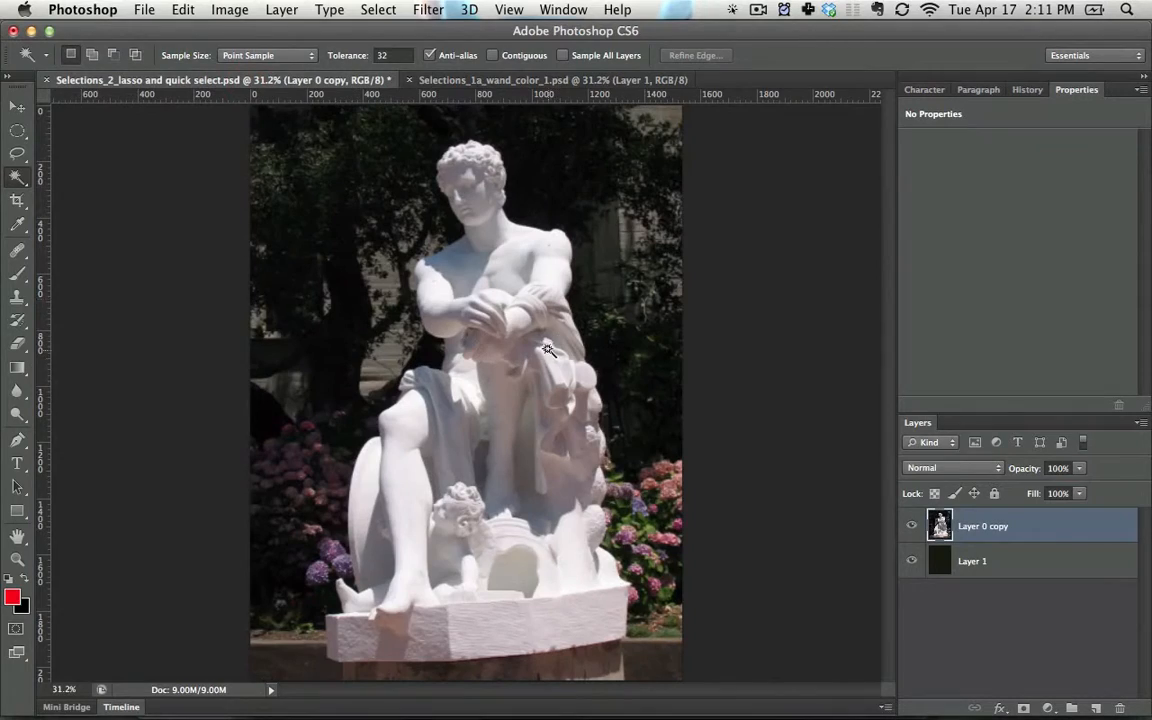
click(470, 250)
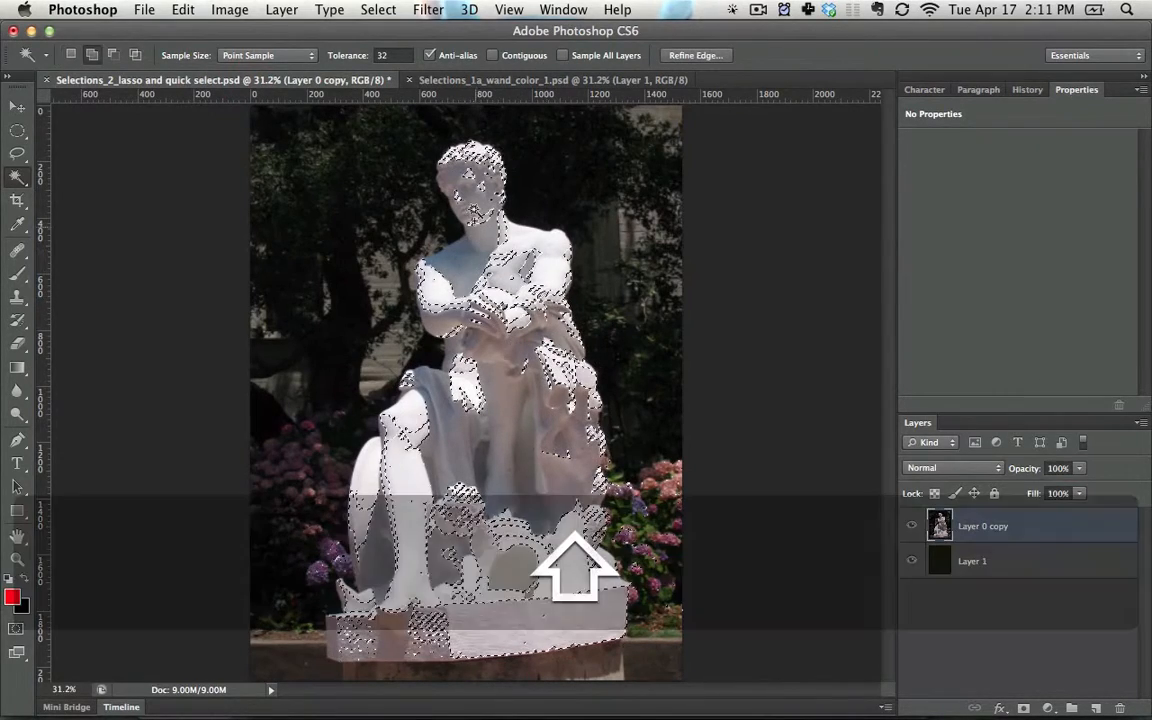
shift+click(485, 232)
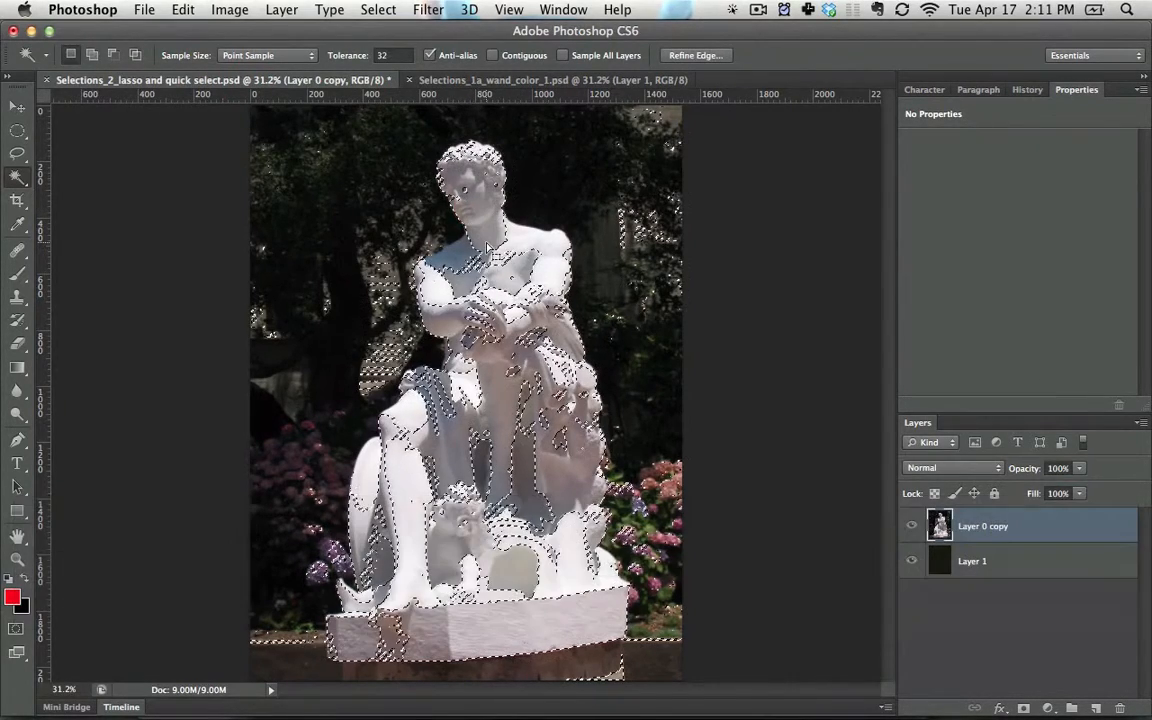
Switch from the Magic Wand to the Quick Selection tool and select the entire canvas of the statue document.
click(20, 179)
click(64, 174)
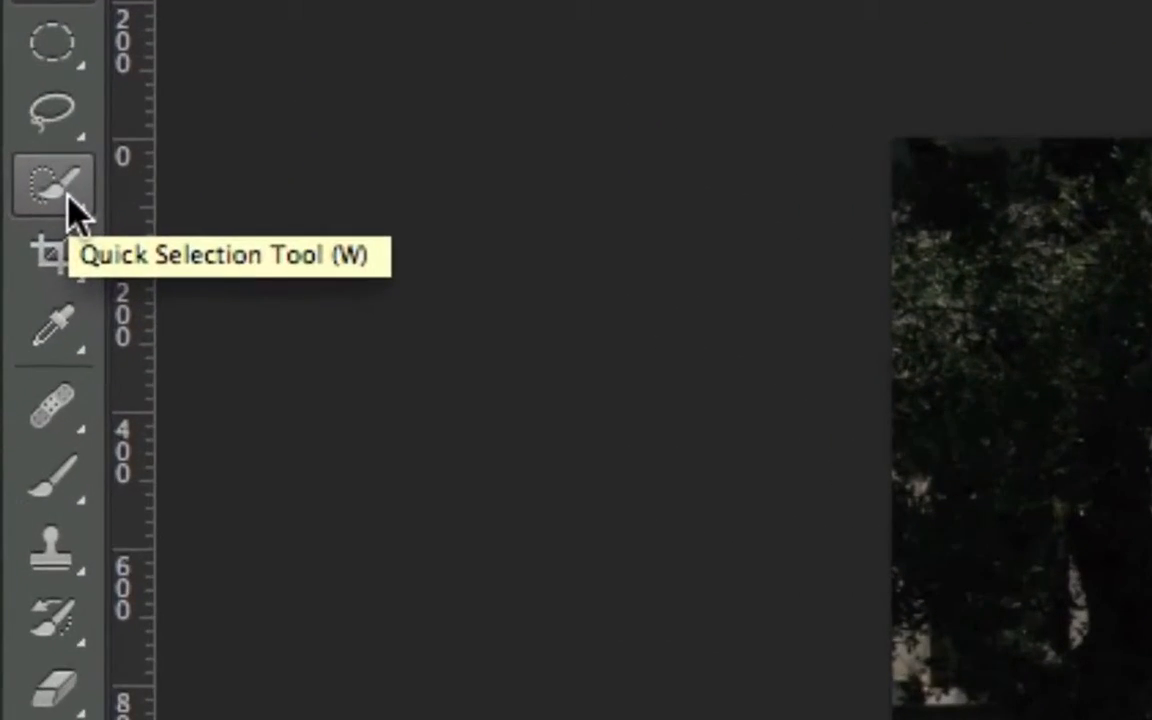
click(75, 212)
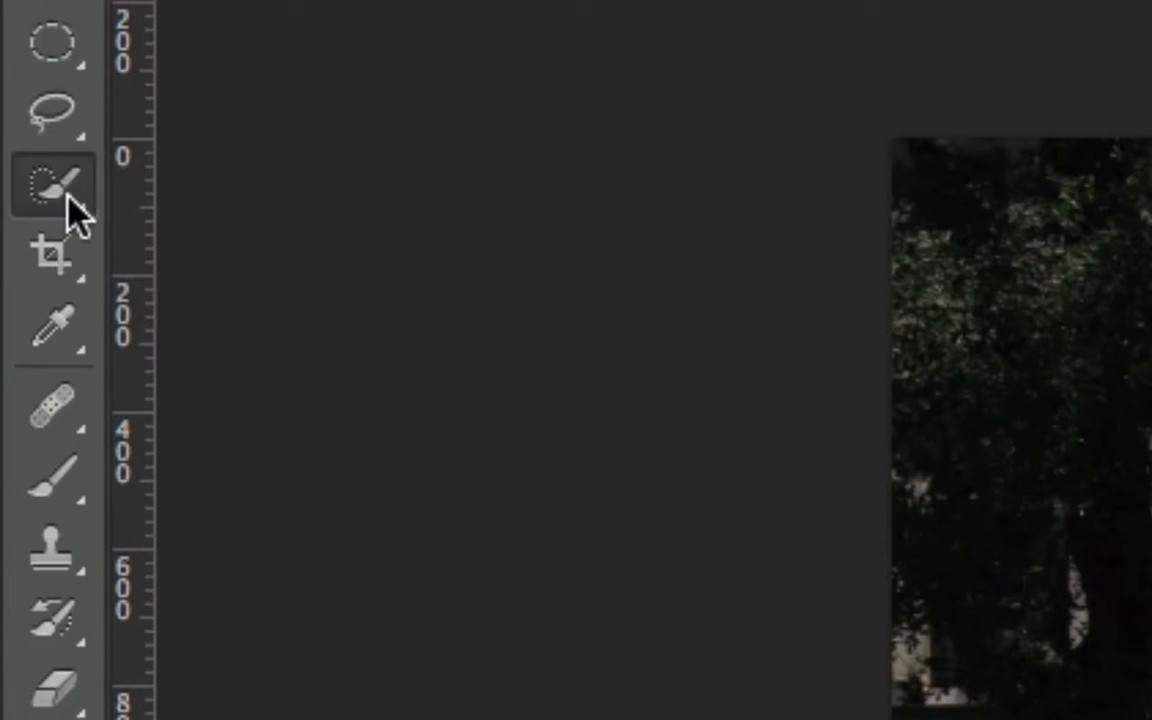
right_click(68, 196)
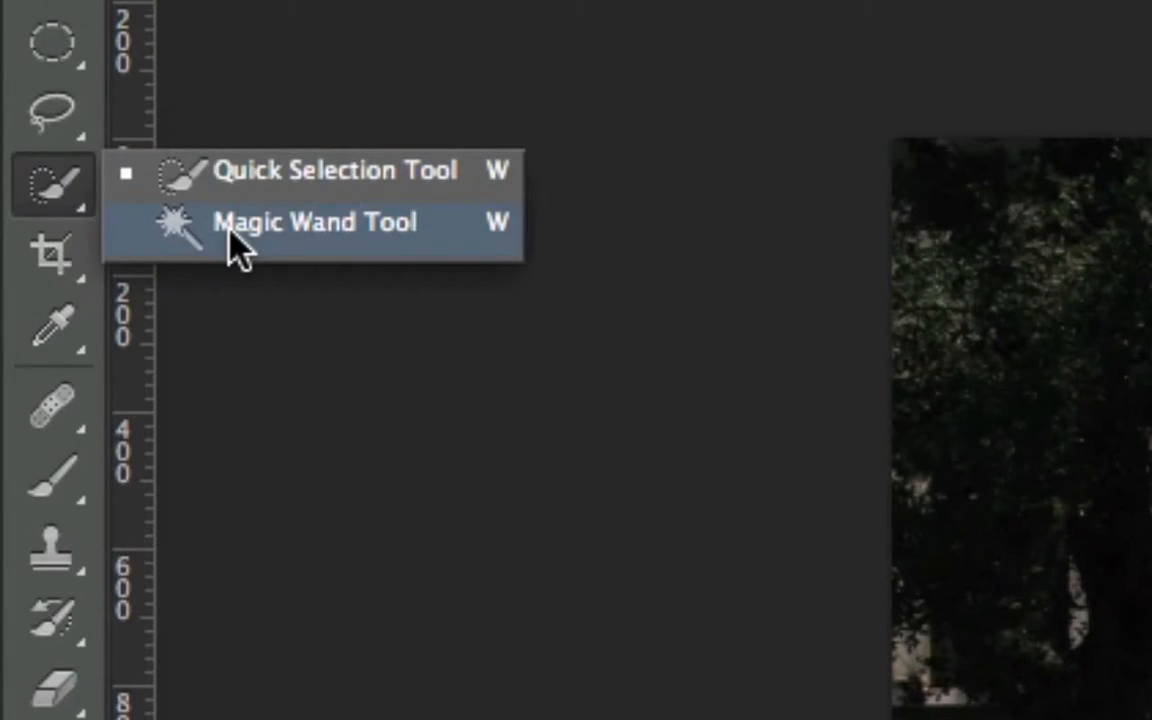
click(69, 188)
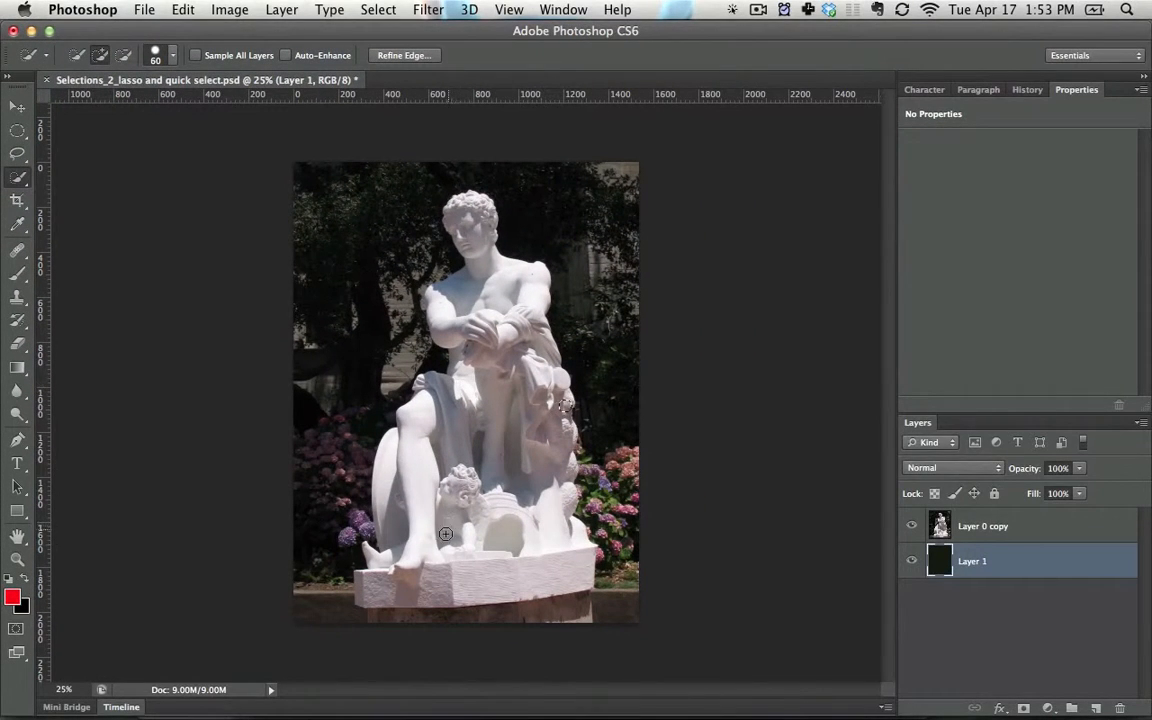
key(super+a)
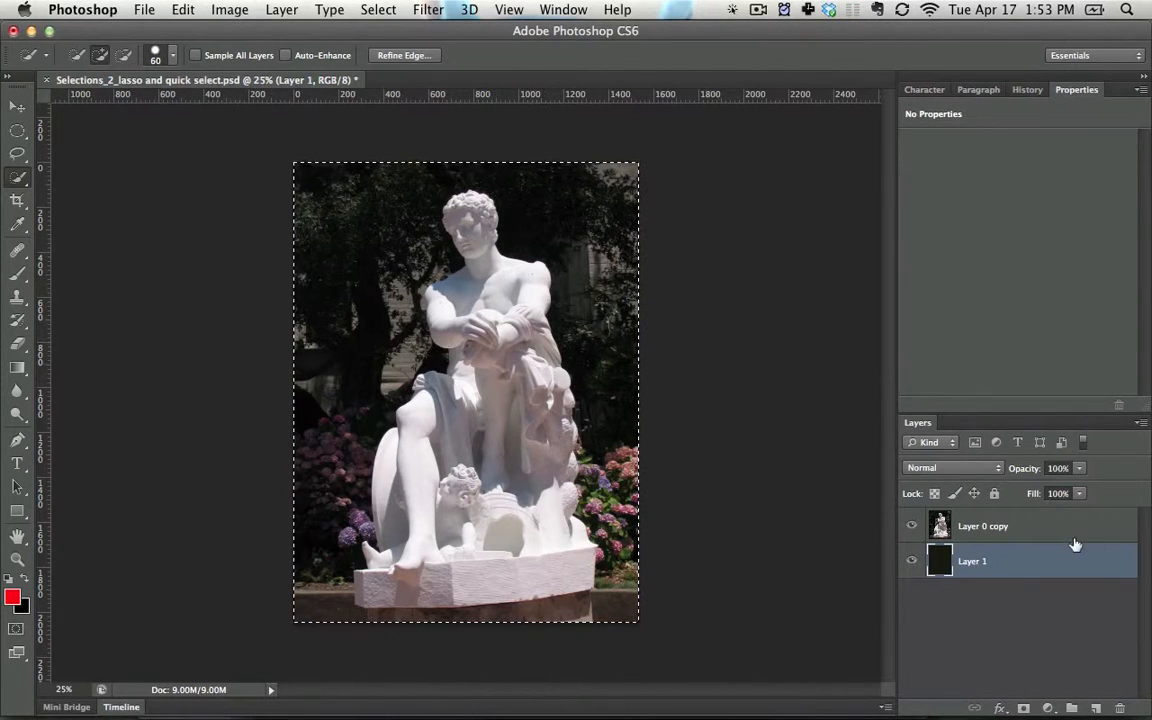
Undo the whole-canvas selection, make Layer 0 copy active, and quick-select the statue's torso and draped lap.
key(super+z)
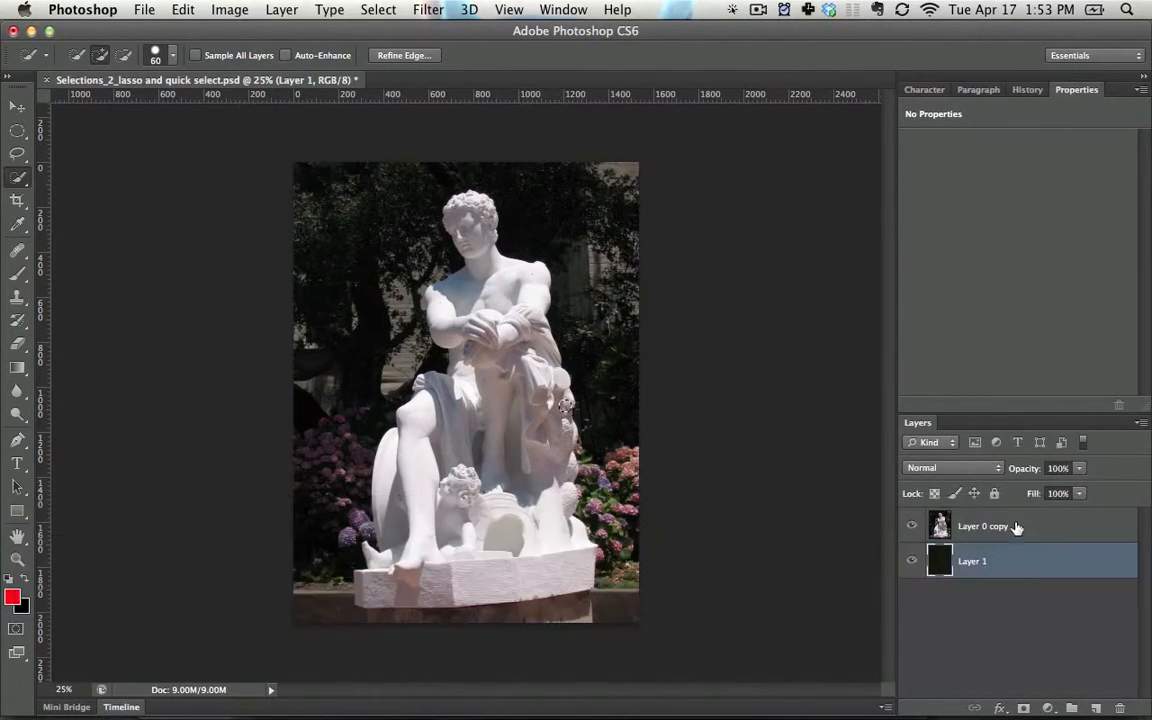
click(1016, 527)
mouse_move(474, 398)
mouse_down()
mouse_move(440, 330)
mouse_move(500, 320)
mouse_move(485, 273)
mouse_up()
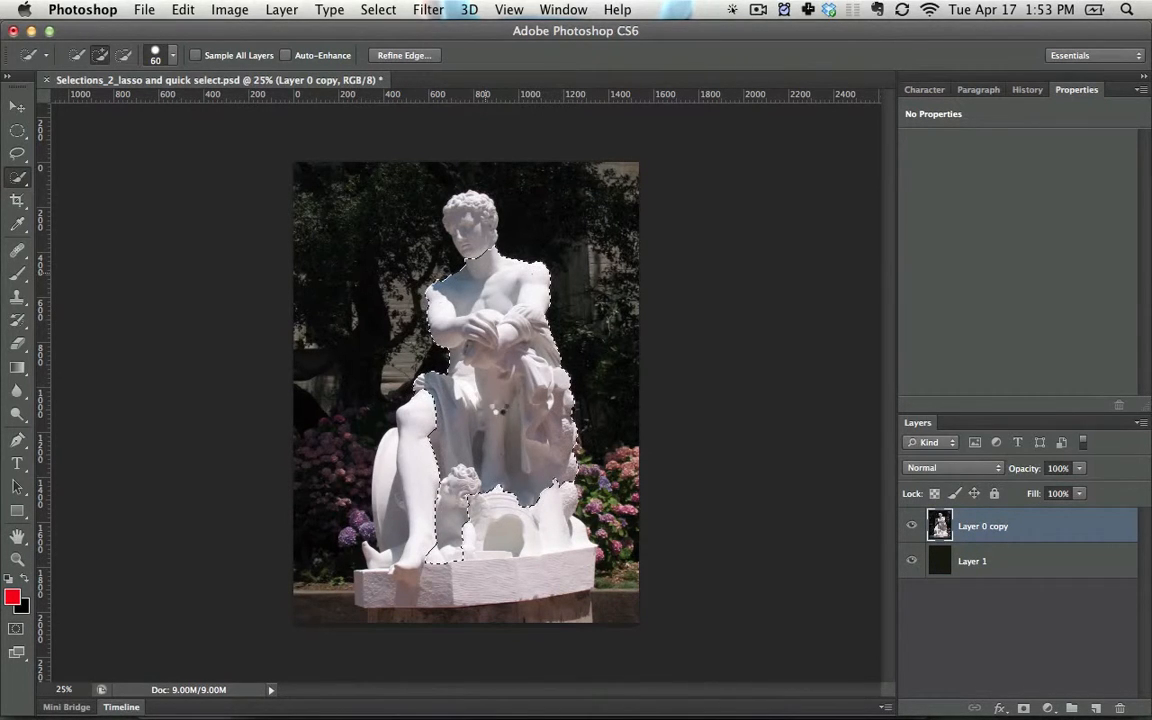
Enlarge the Quick Selection brush to 200 and add the statue's front leg, cherub, shield and base to the selection.
key(bracketright)
key(bracketright)
key(bracketright)
key(bracketright)
key(bracketright)
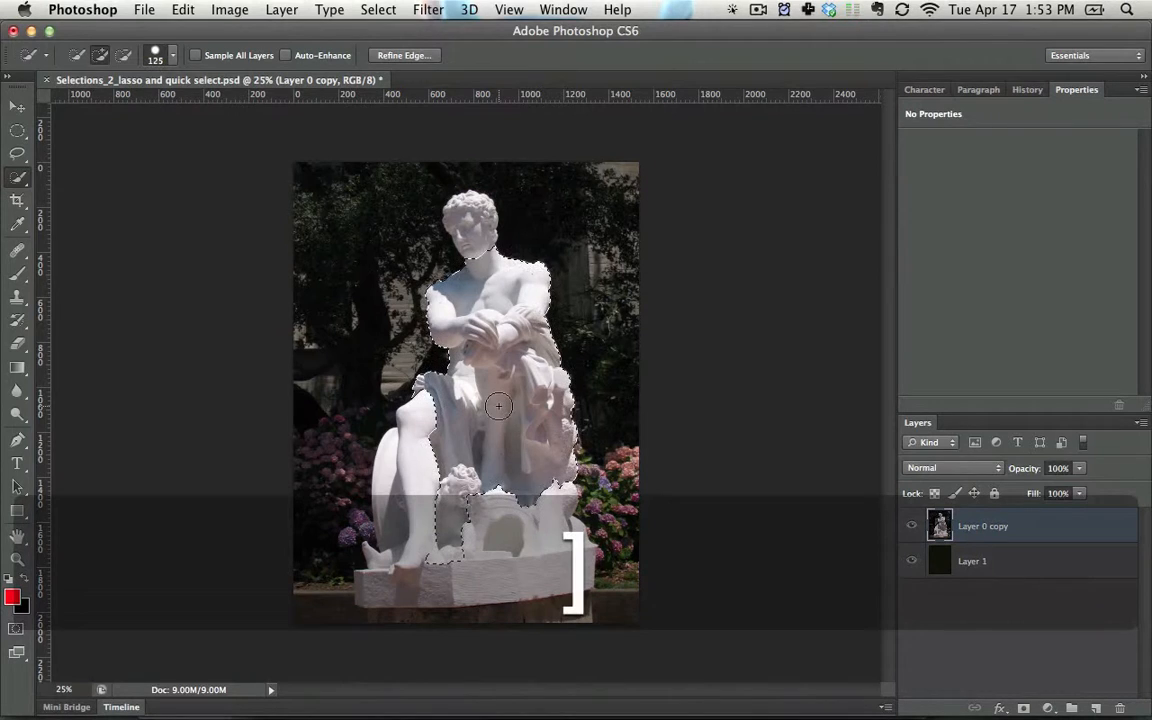
key(bracketright)
key(bracketright)
key(bracketright)
drag(415, 440, 431, 507)
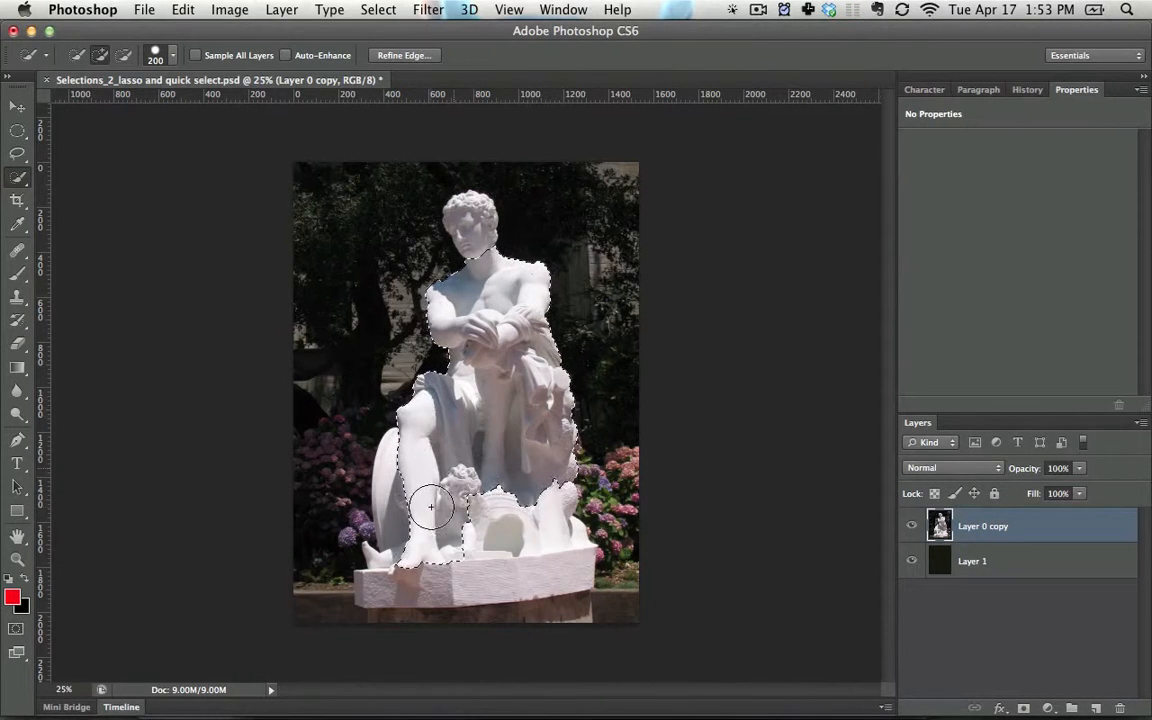
drag(446, 558, 515, 542)
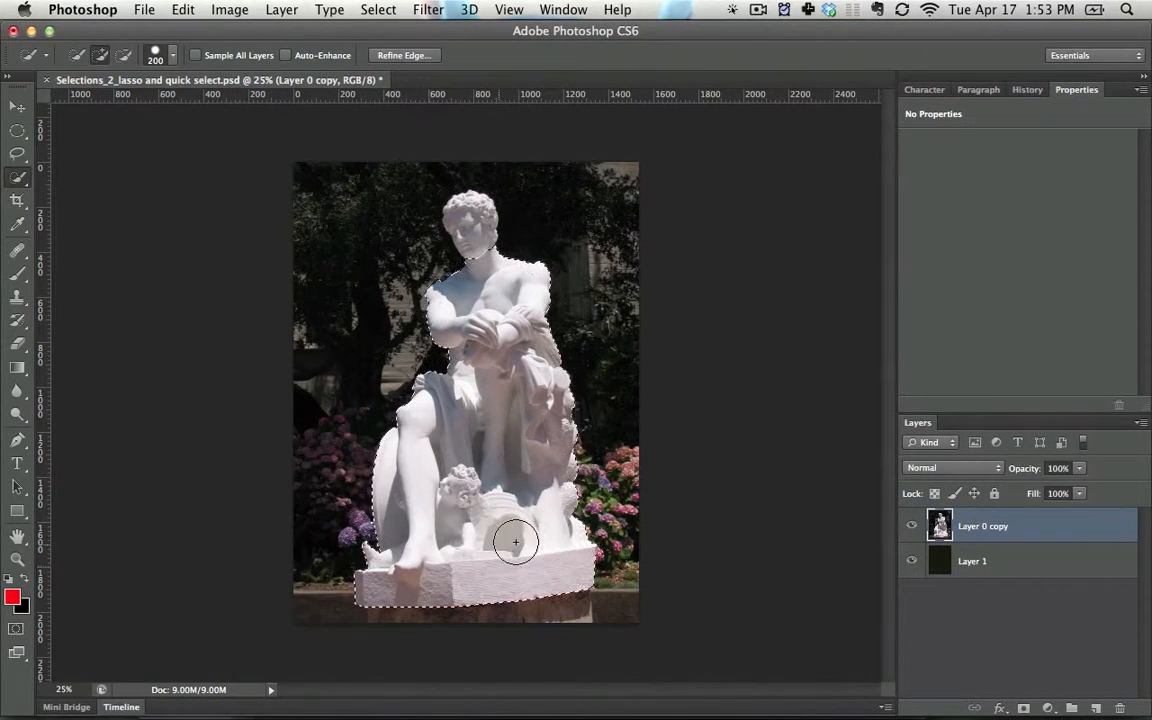
Reduce the Quick Selection brush to 80 and add the statue's head to the selection.
key(bracketleft)
key(bracketleft)
key(bracketleft)
key(bracketleft)
key(bracketleft)
key(bracketleft)
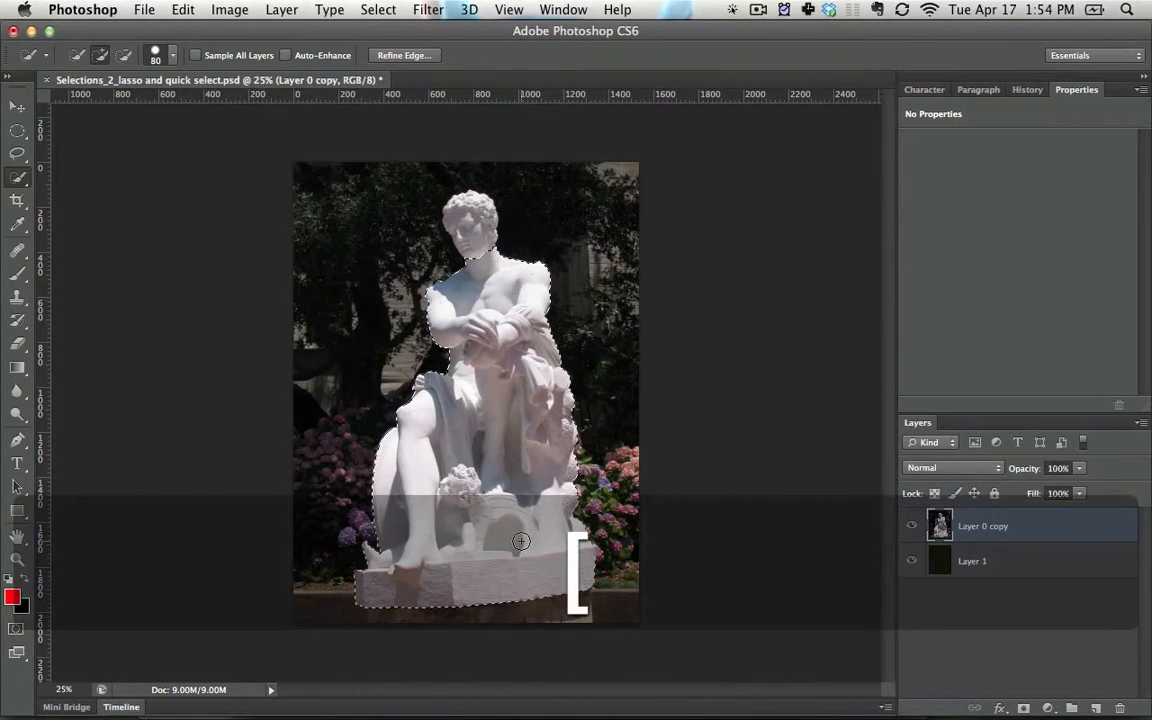
key(super+equal)
key(super+equal)
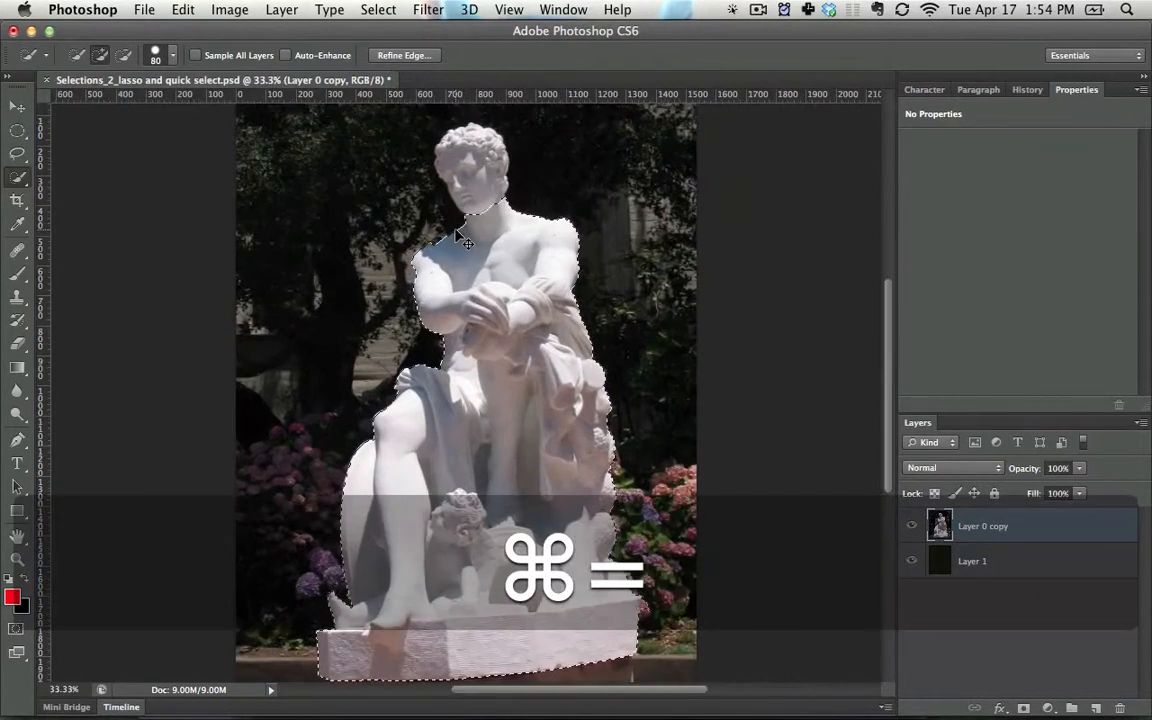
key(space)
key(super+equal)
key(super+equal)
key(super+equal)
key(super+equal)
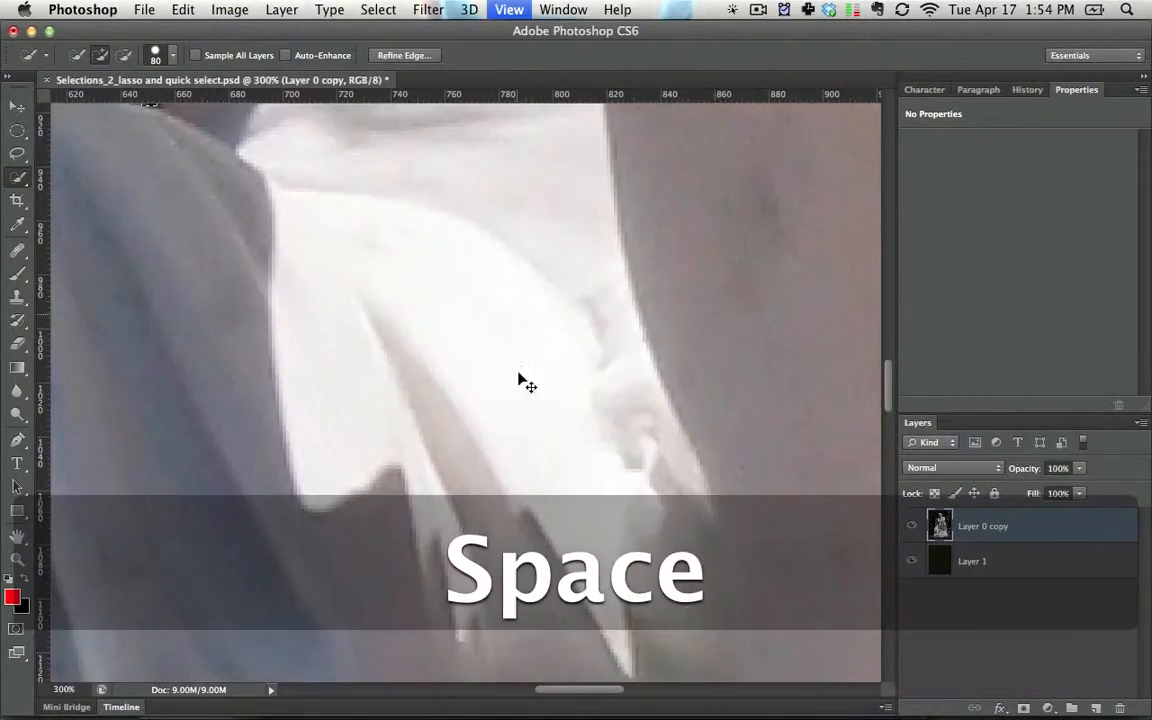
key(super+equal)
mouse_move(530, 130)
mouse_down()
mouse_move(553, 276)
mouse_move(550, 396)
mouse_up()
drag(540, 170, 532, 494)
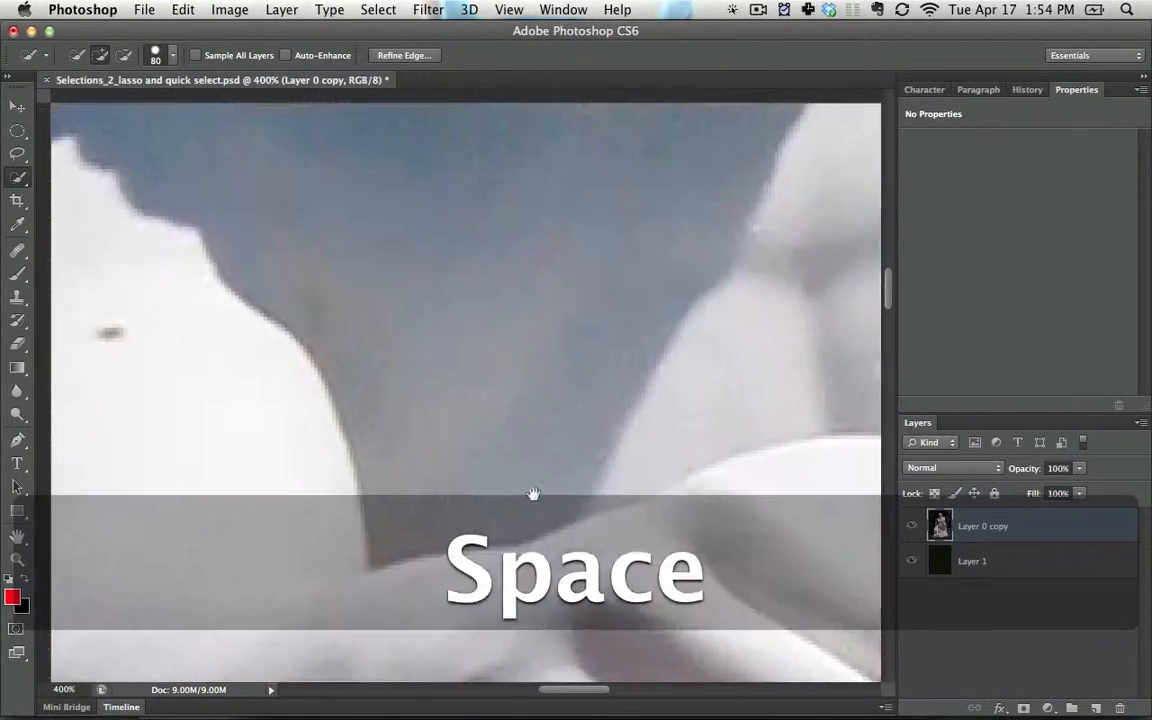
drag(505, 315, 491, 635)
mouse_move(560, 140)
mouse_down()
mouse_move(576, 338)
mouse_move(370, 391)
mouse_up()
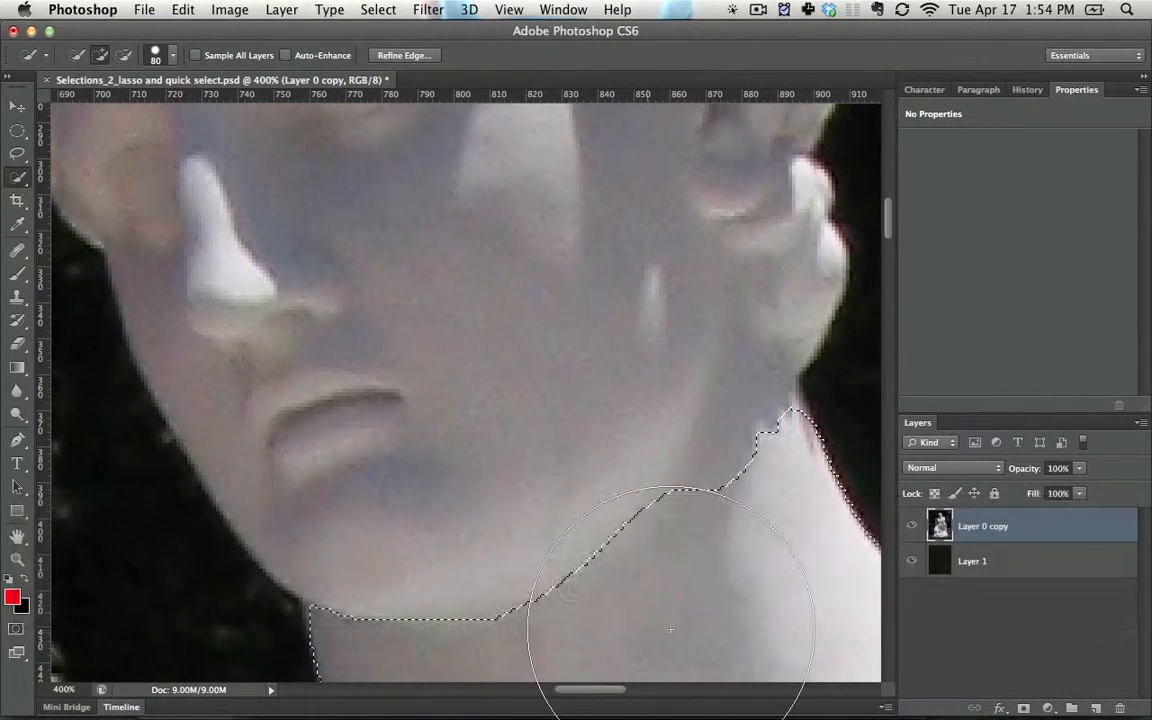
Subtract the brown pedestal strip beneath the statue's white base from the selection.
key(super+minus)
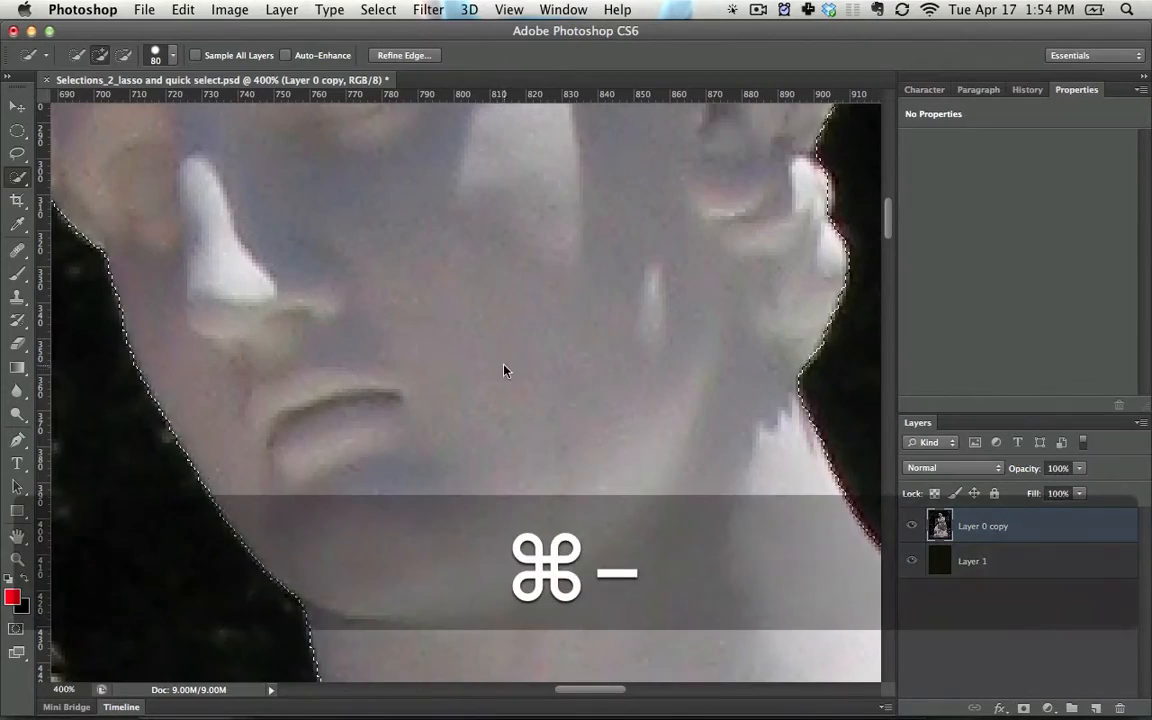
key(super+minus)
key(super+minus)
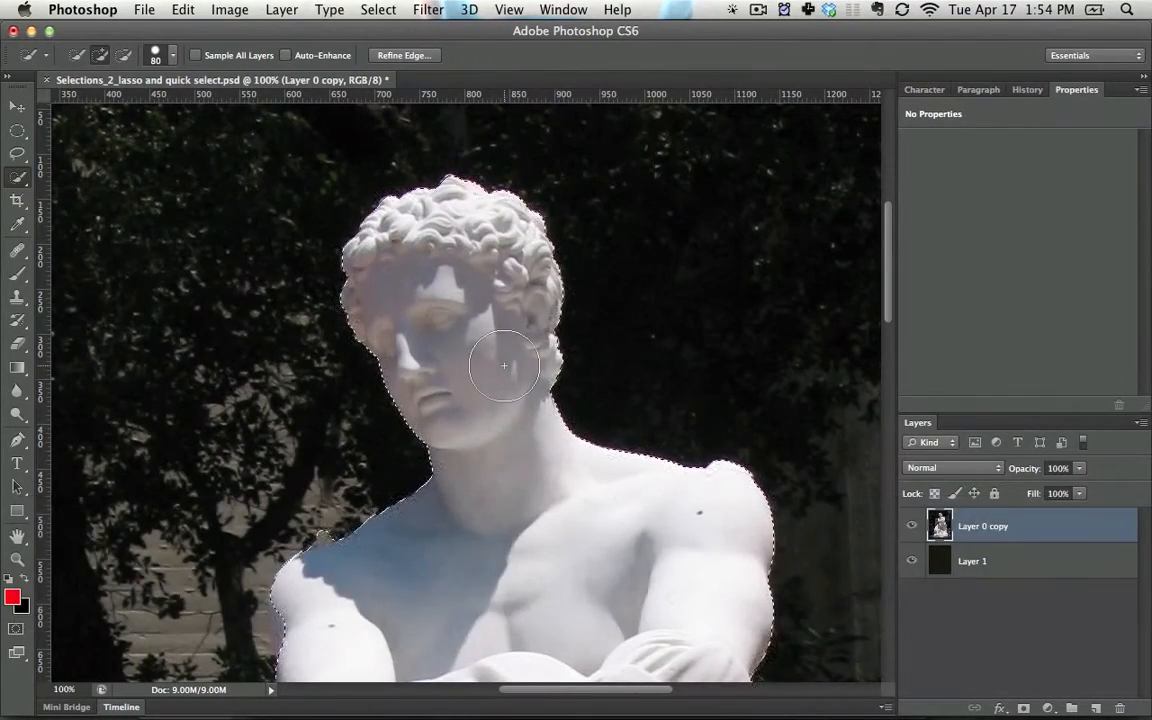
key(super+minus)
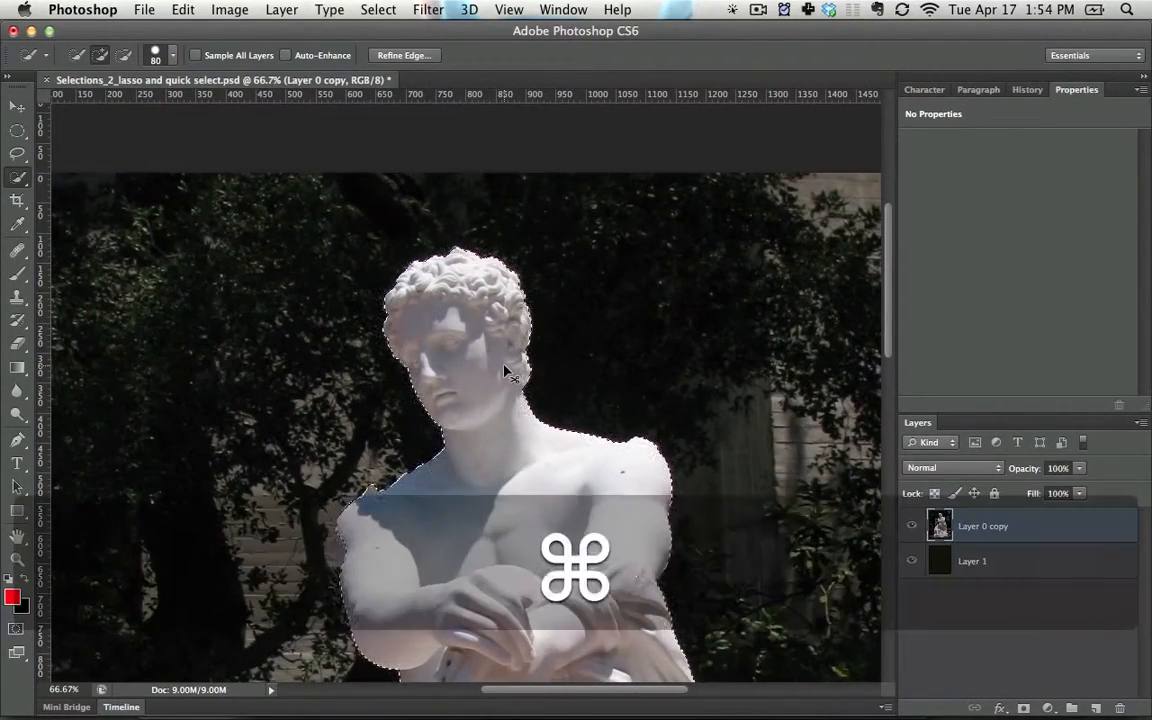
key(super+minus)
key(space)
drag(632, 478, 515, 190)
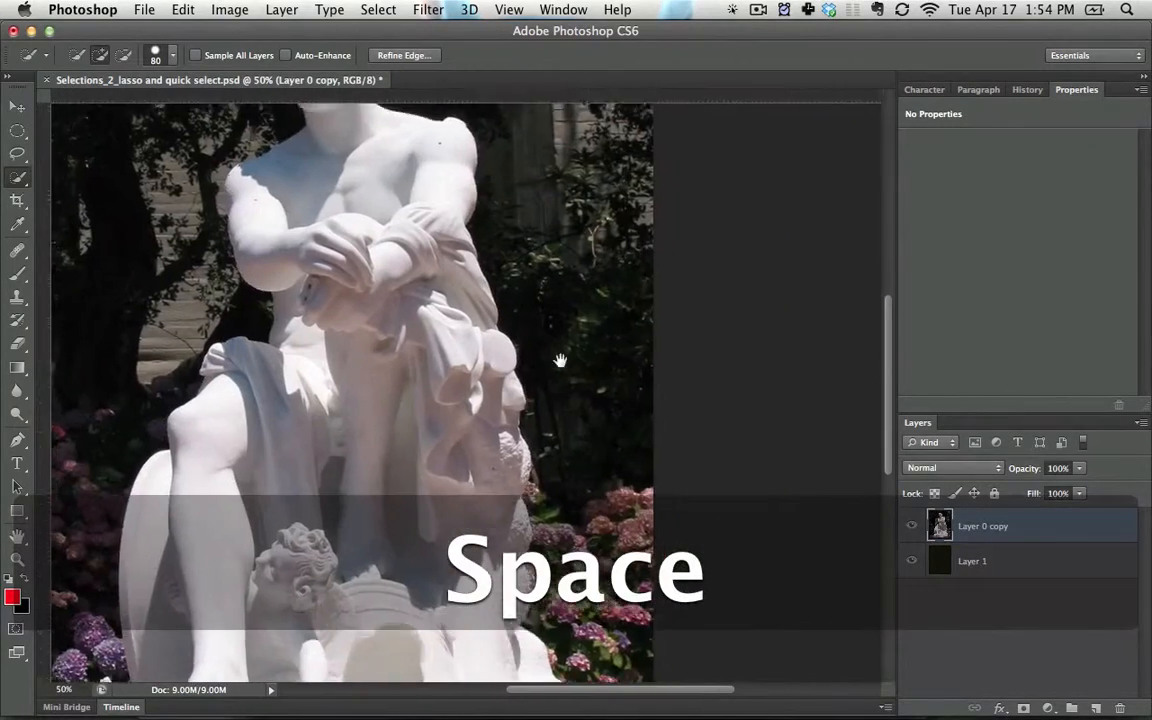
drag(560, 432, 565, 150)
mouse_move(550, 379)
mouse_down()
mouse_move(396, 411)
mouse_move(517, 350)
mouse_up()
key(alt)
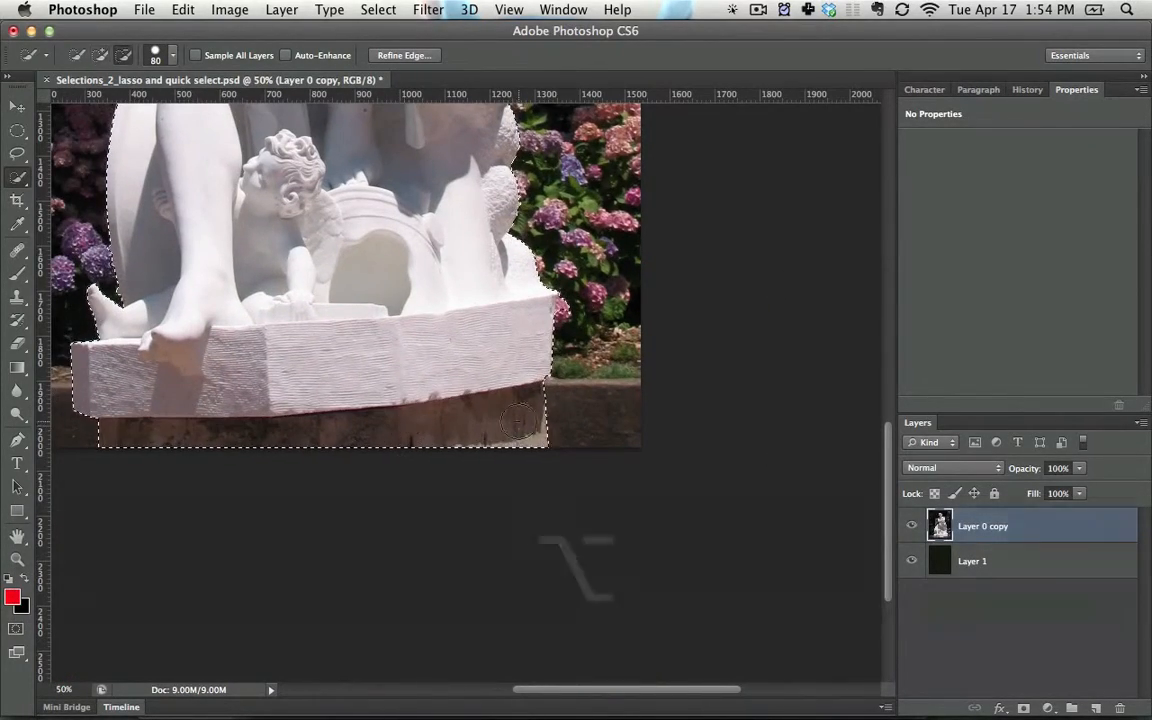
drag(568, 427, 329, 458)
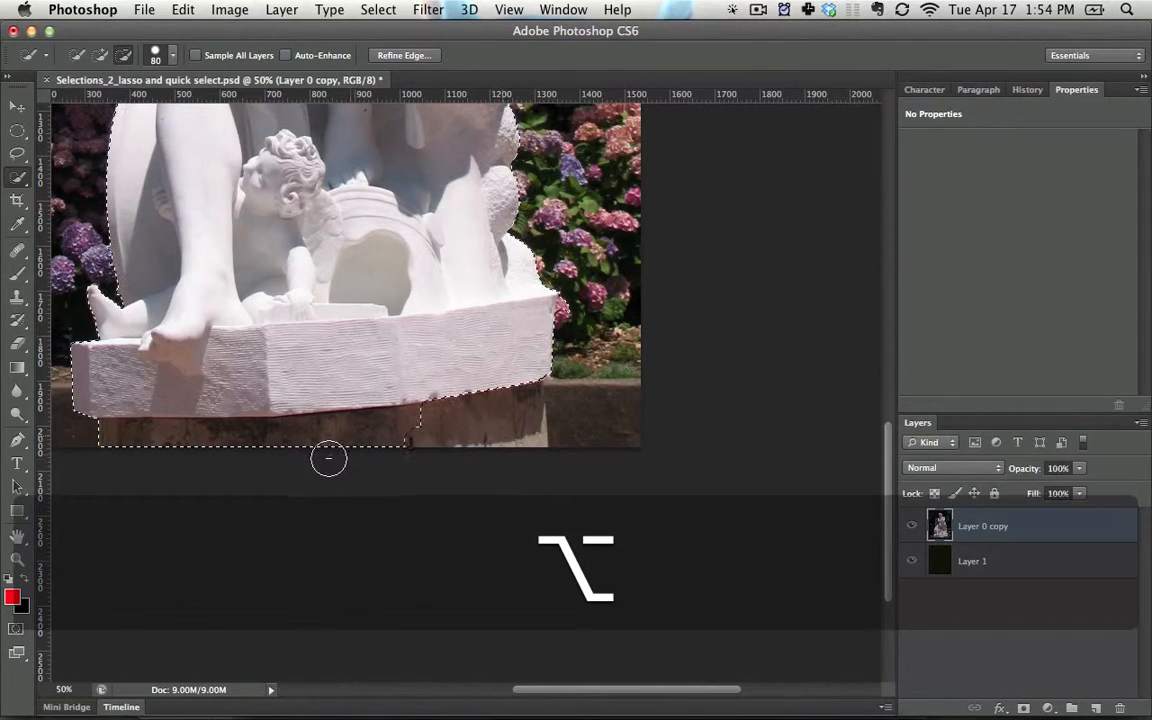
drag(188, 457, 86, 451)
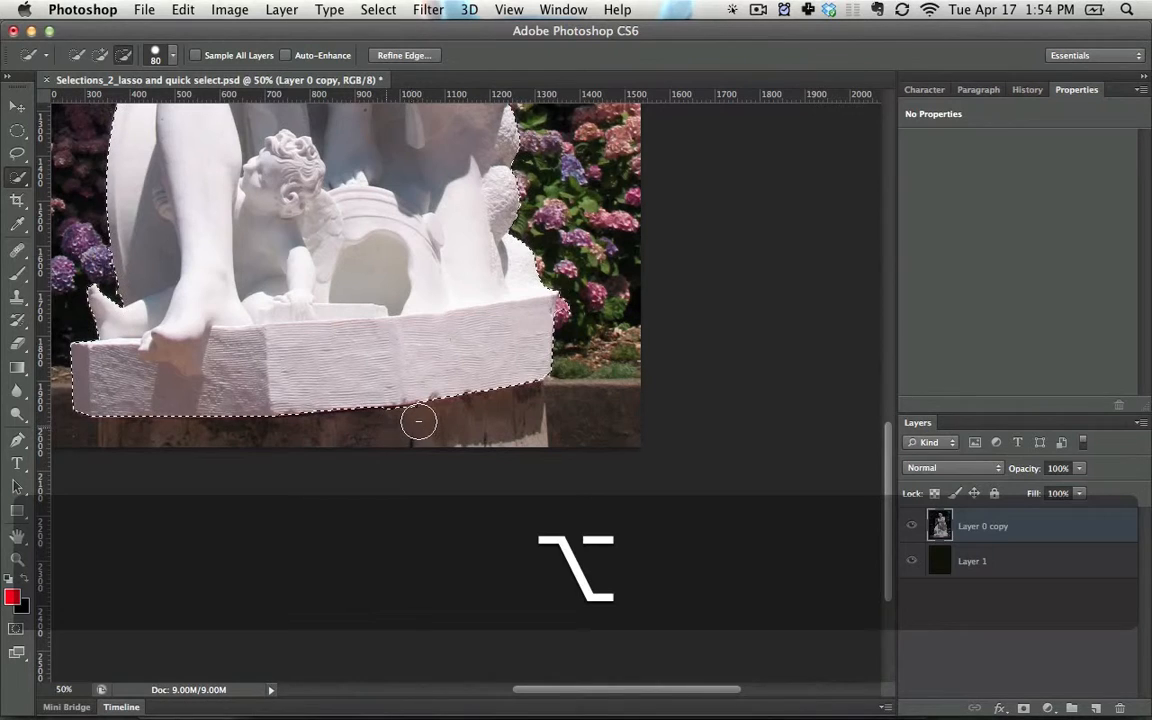
Review the Quick Selection brush settings for size, hardness, spacing, angle and roundness.
click(165, 55)
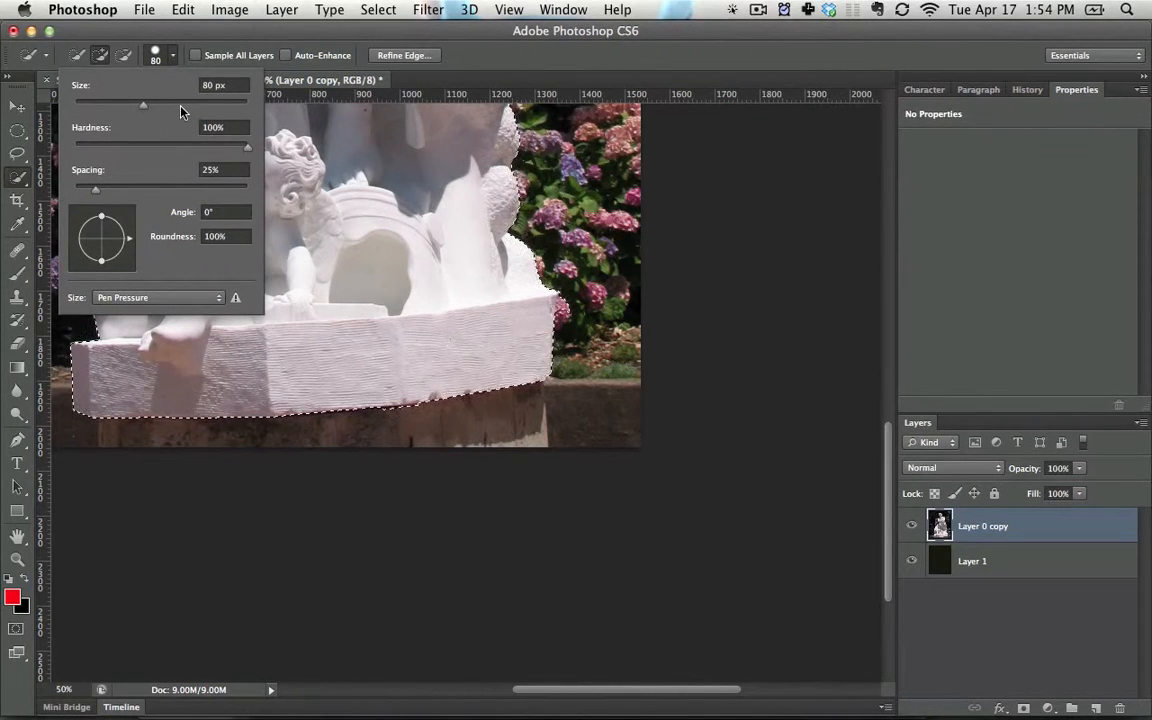
click(177, 56)
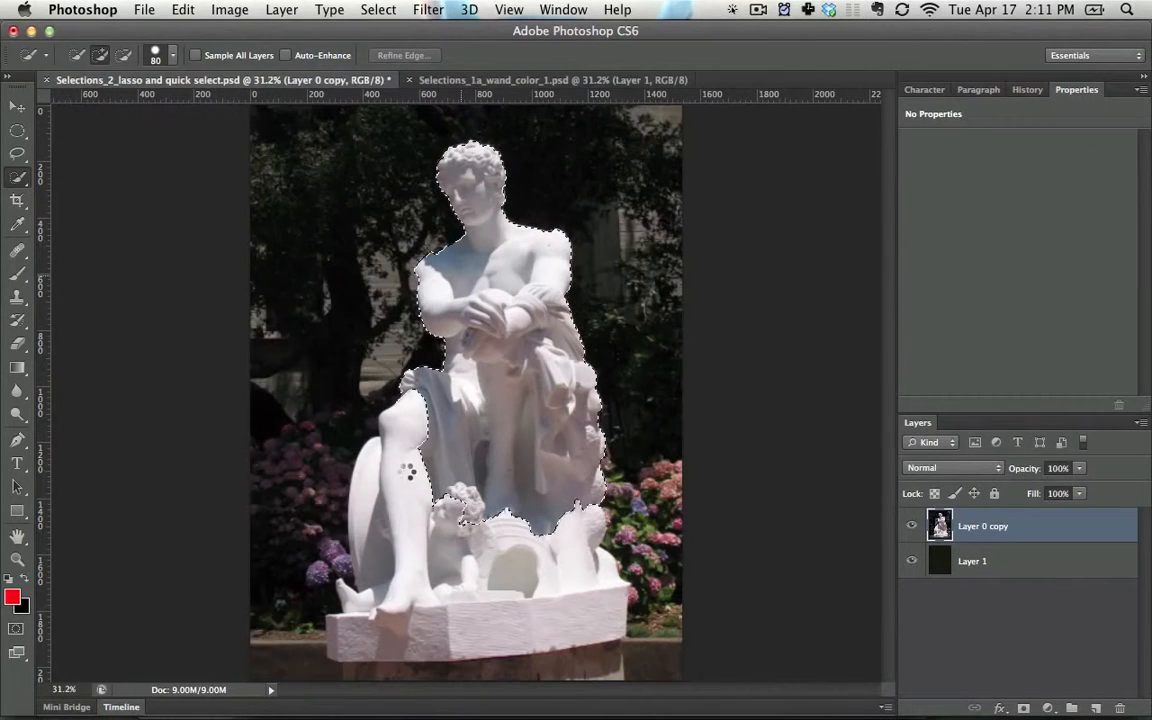
Add the front leg, cherub and larger face of the base to the statue selection and open Refine Edge.
click(440, 475)
mouse_move(448, 471)
mouse_down()
mouse_move(439, 566)
mouse_move(408, 598)
mouse_move(585, 600)
mouse_up()
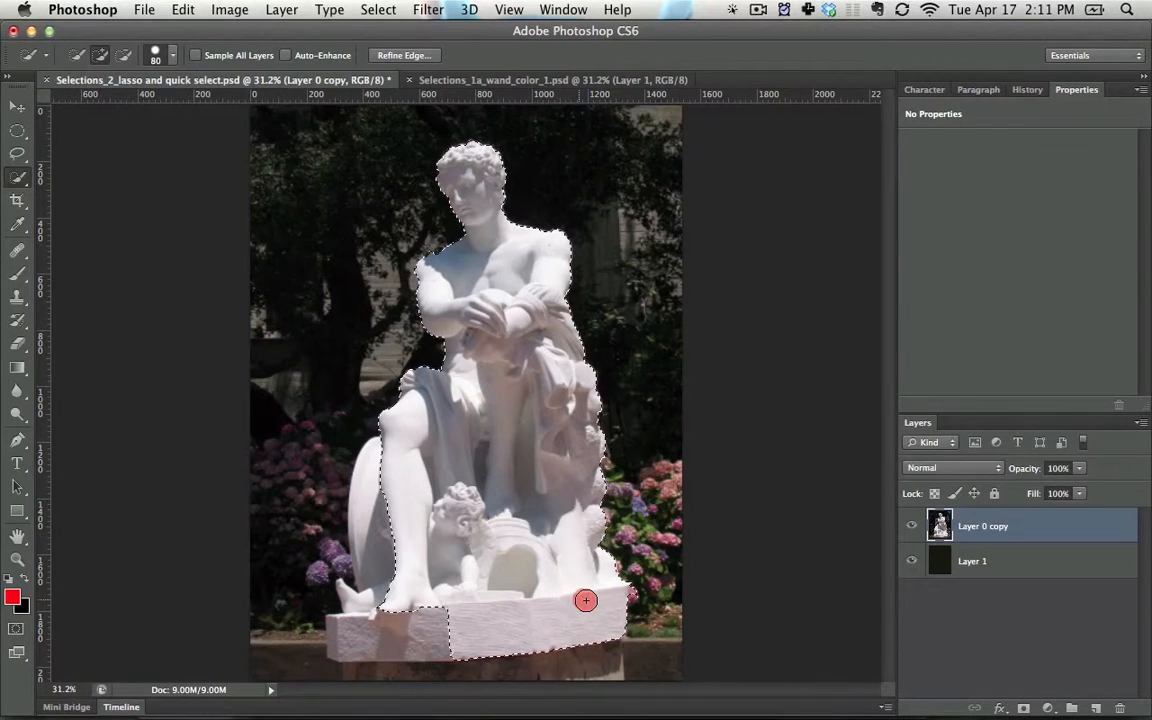
click(403, 55)
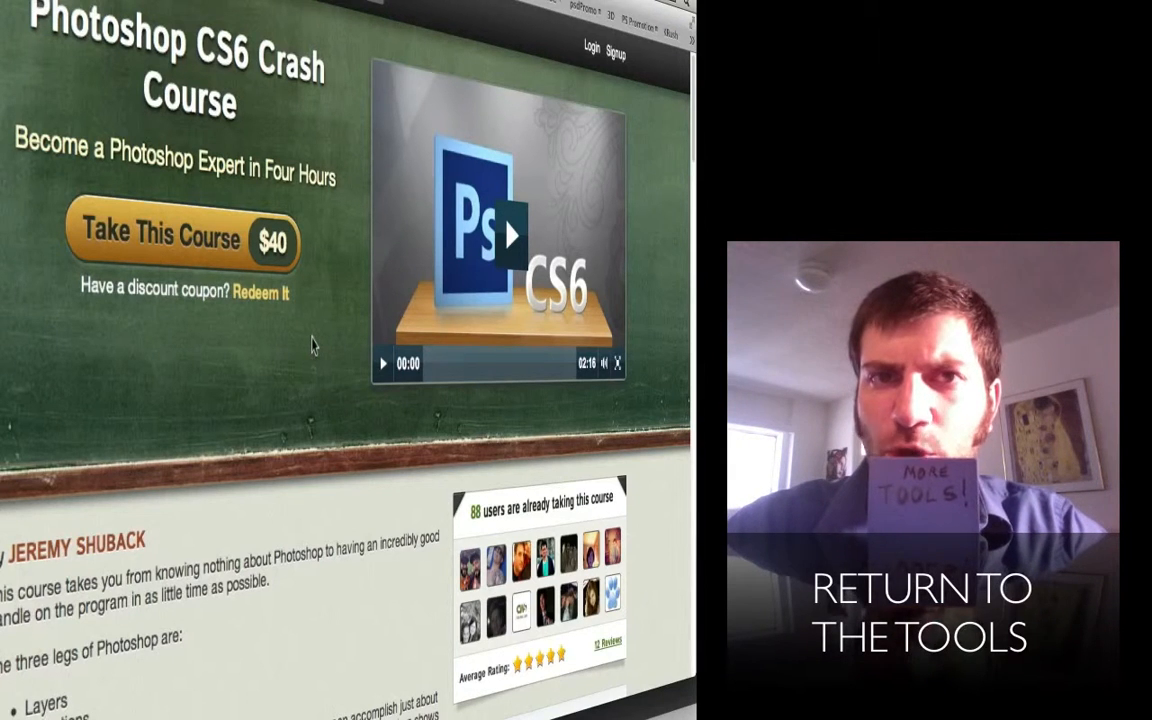
scroll(312, 345, down, 6)
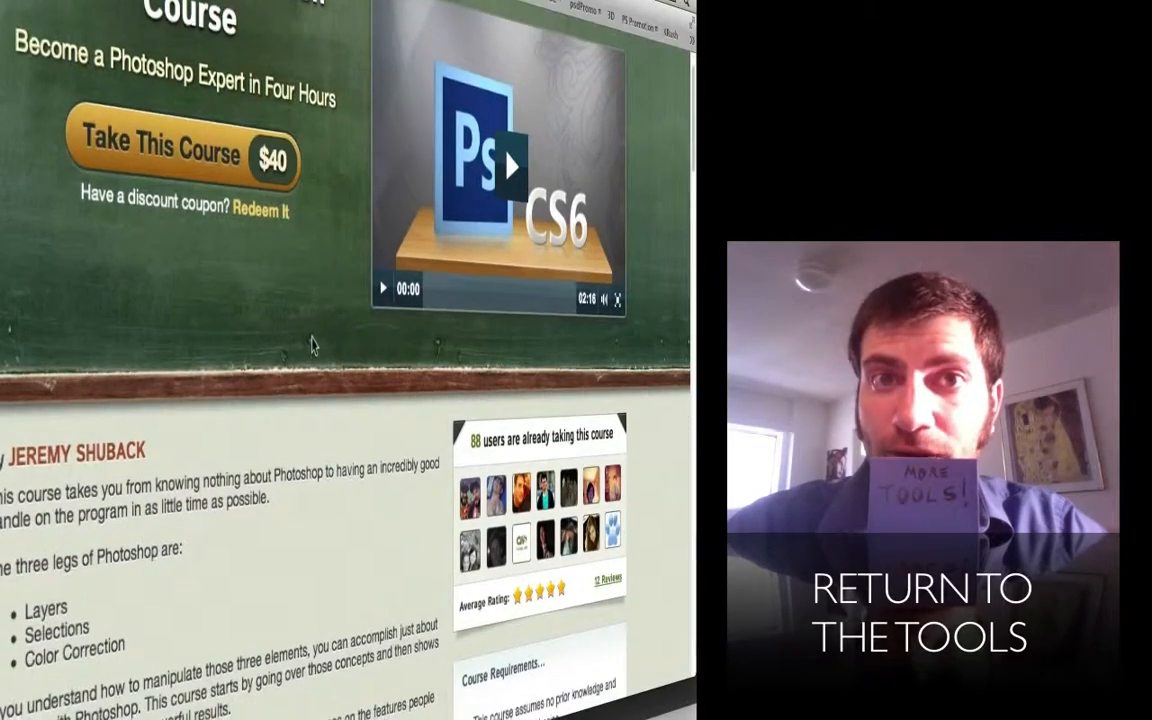
scroll(312, 345, down, 5)
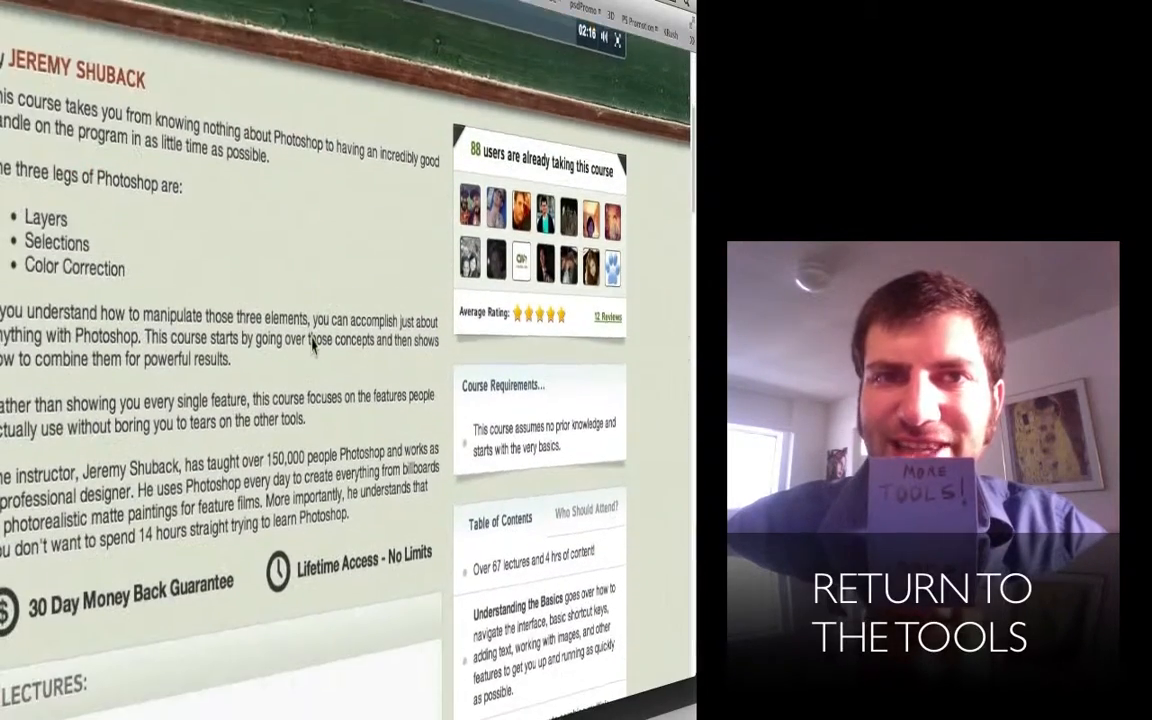